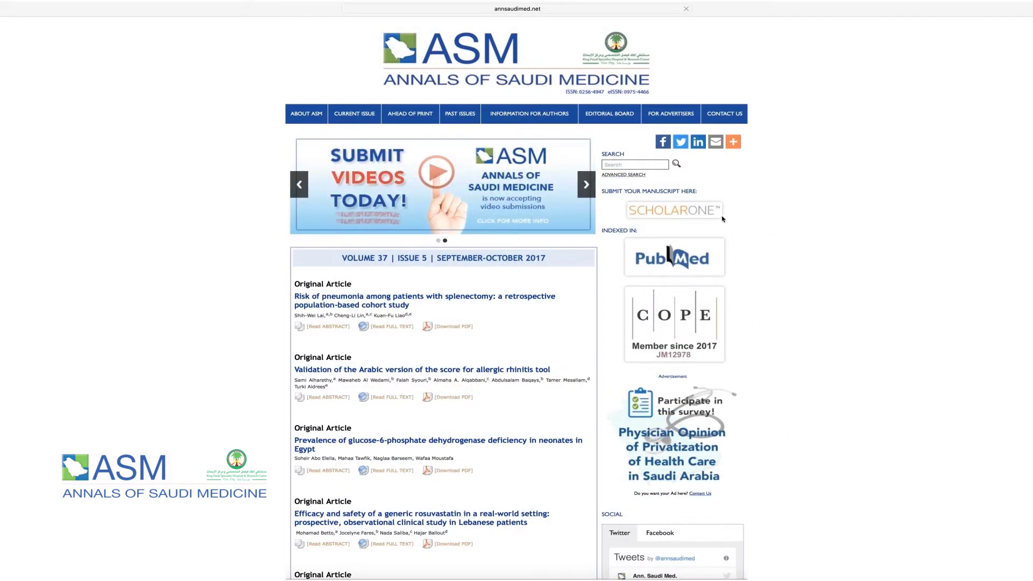
- Log in to the journal's ScholarOne site with the account's user ID and password, and open the Author dashboard's Manuscripts with Decisions list
click(700, 218)
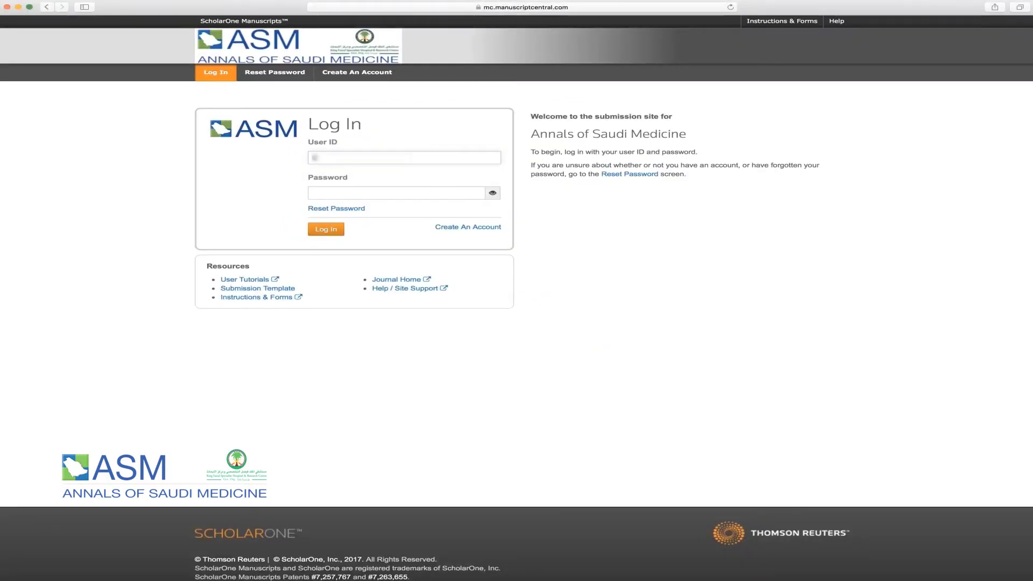
click(367, 190)
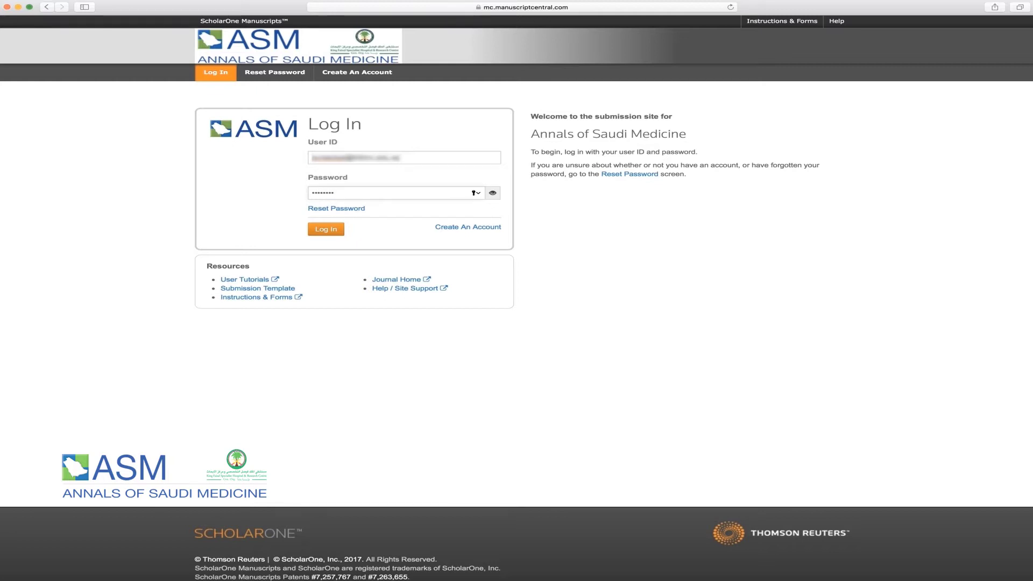
click(325, 229)
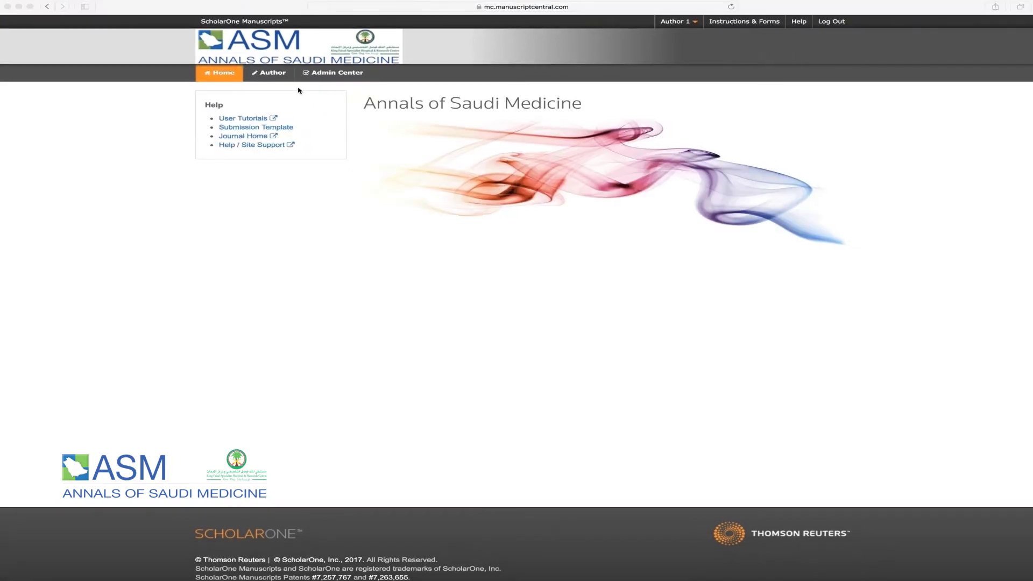
click(277, 75)
click(277, 74)
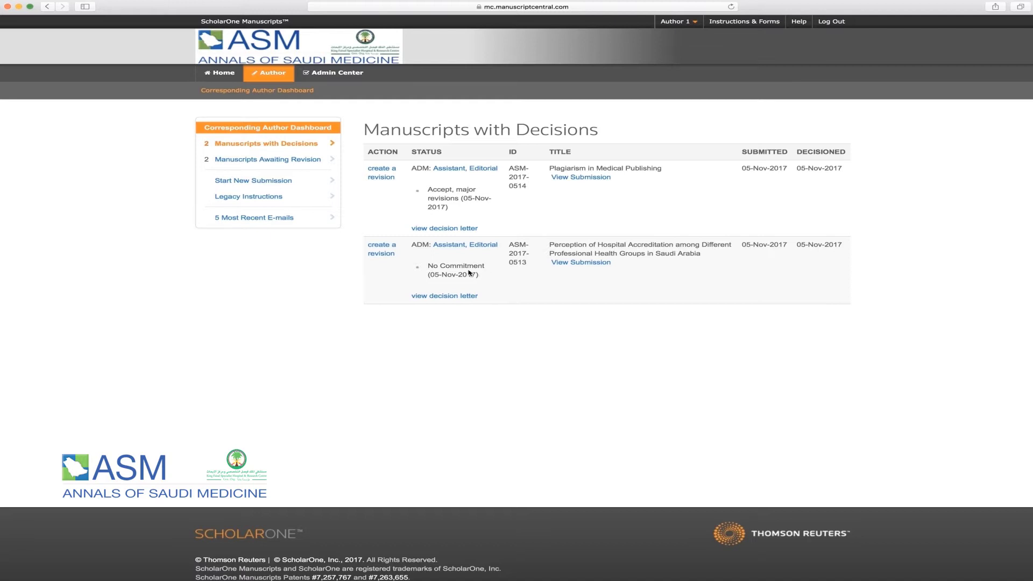
- Create a revision of manuscript ASM-2017-0513 and confirm it
click(380, 254)
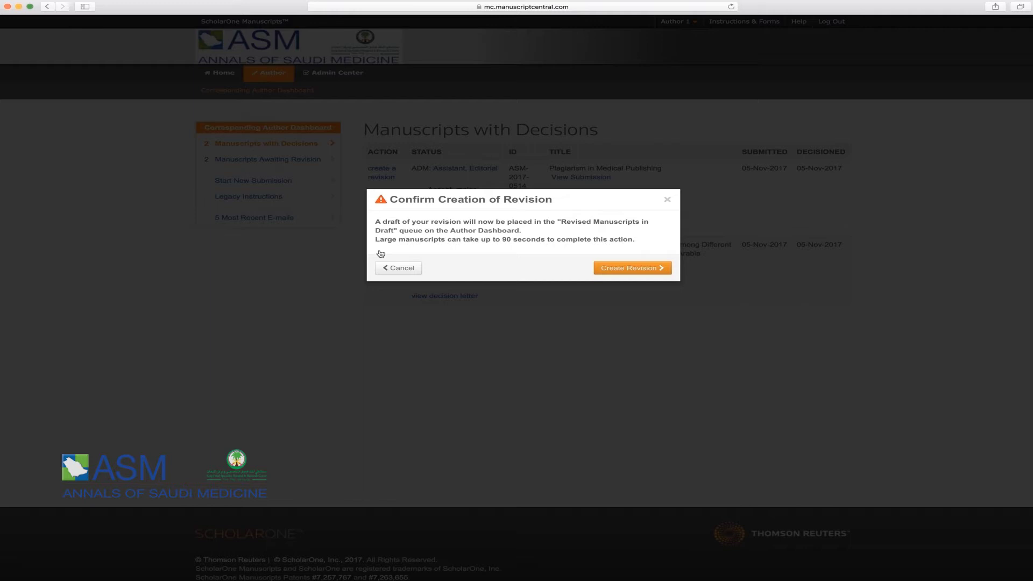
click(615, 269)
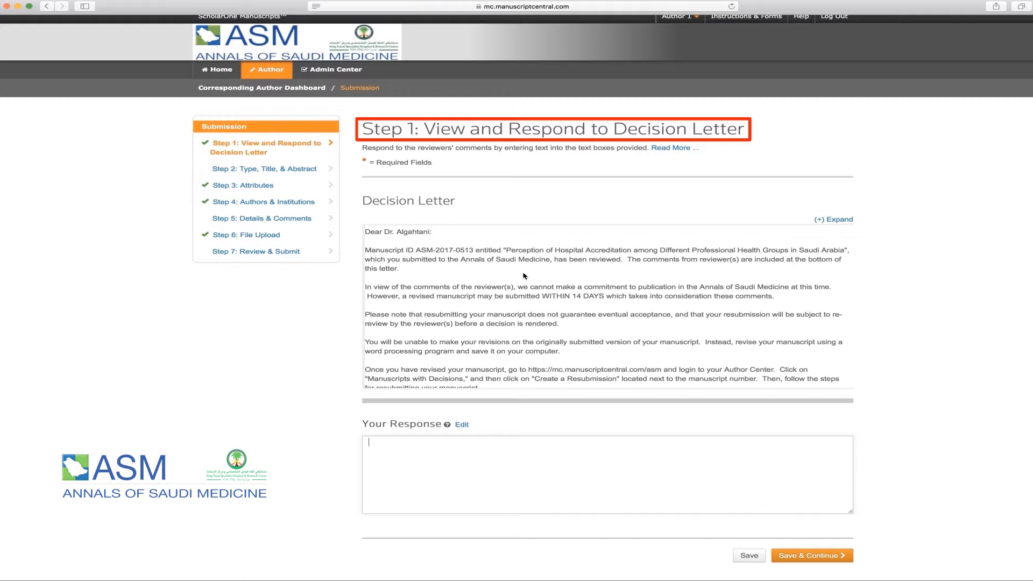
- Paste the prepared point-by-point reviewer replies into the Your Response box
scroll(524, 275, down, 10)
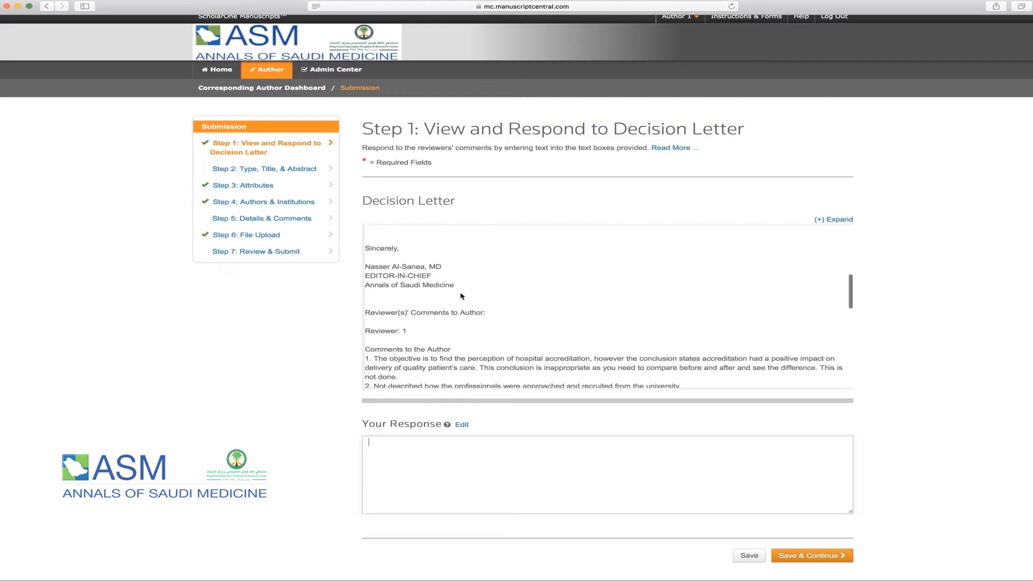
scroll(460, 296, down, 2)
drag(367, 292, 472, 292)
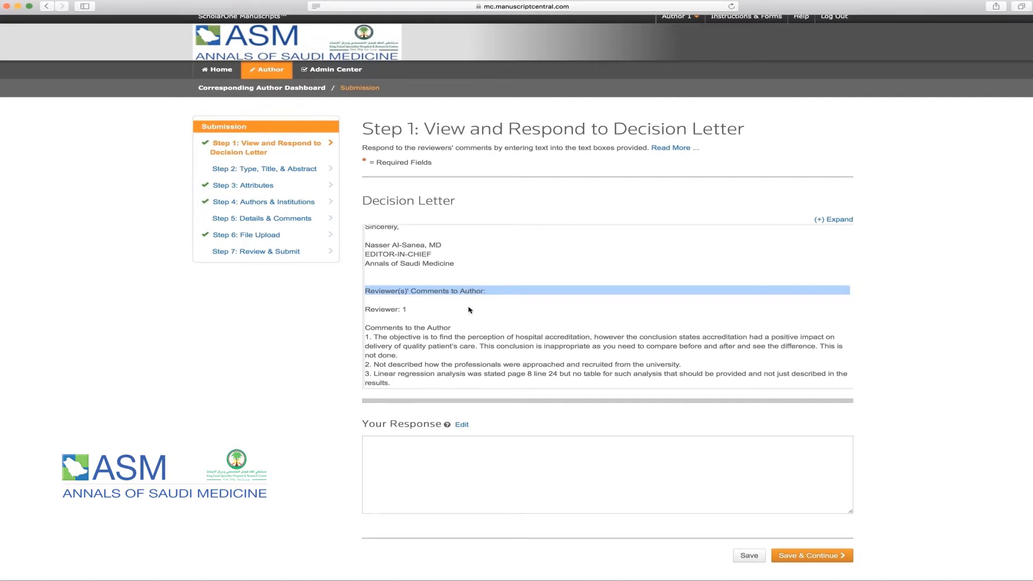
click(435, 437)
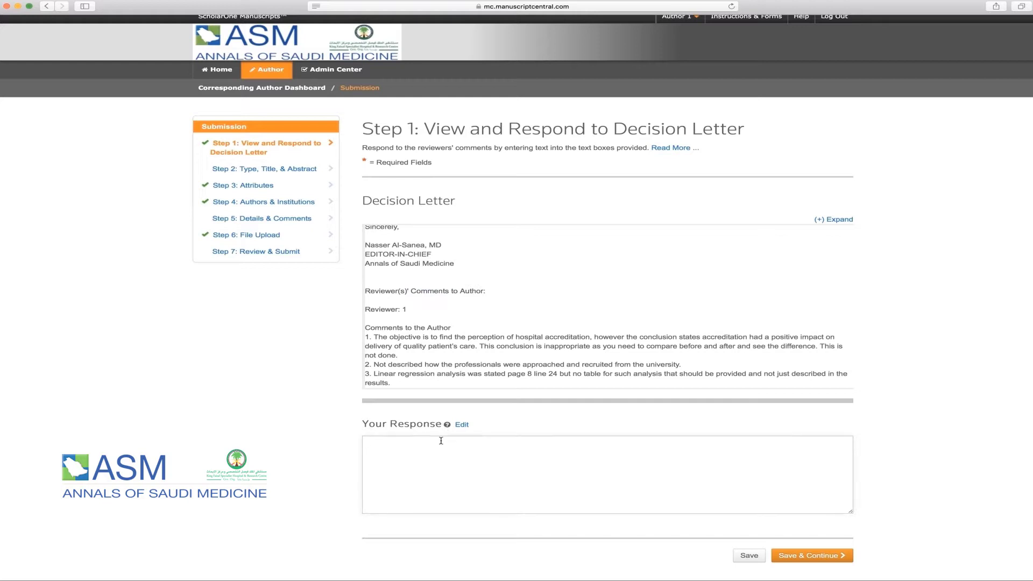
key(super+v)
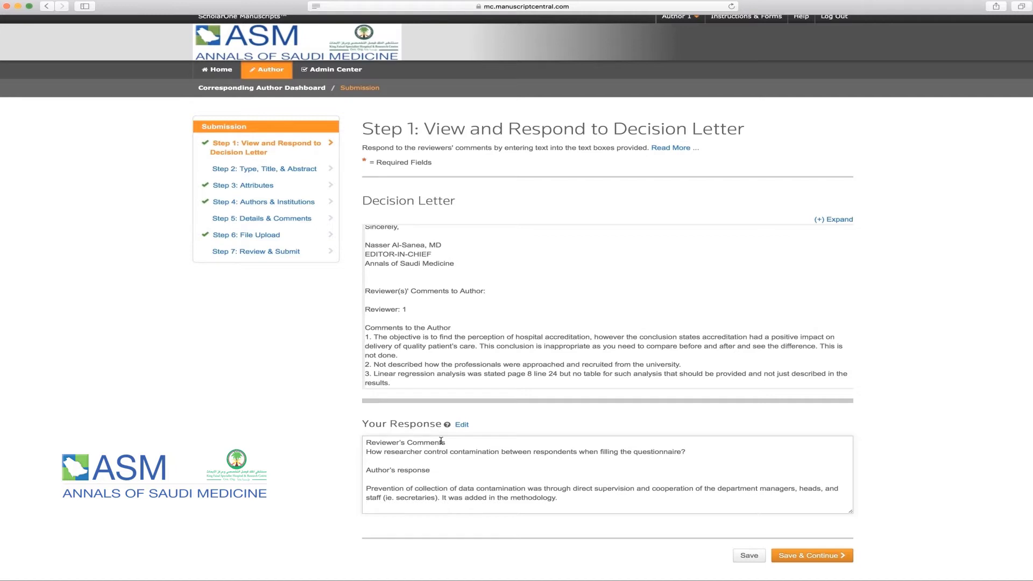
key(super+v)
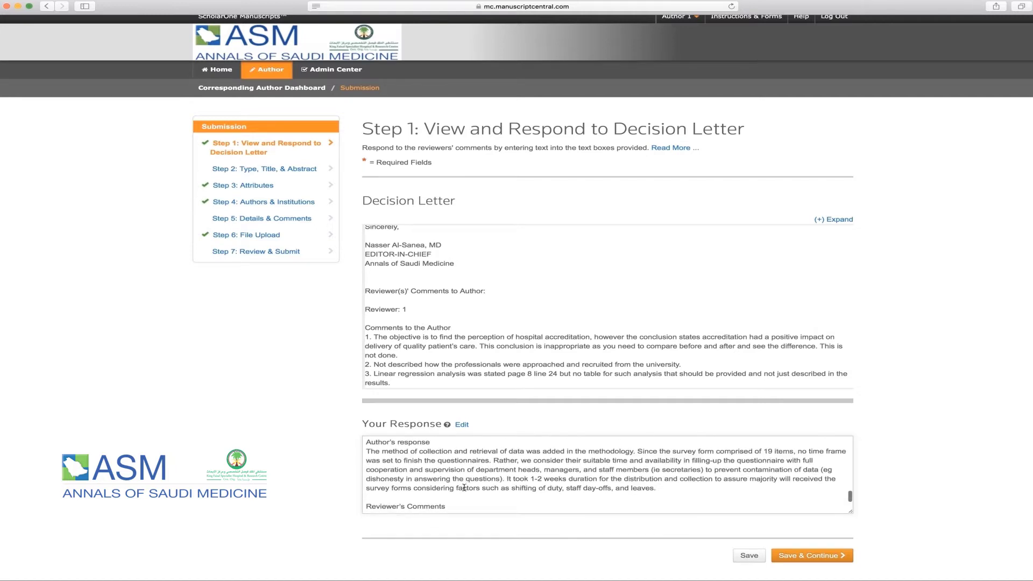
scroll(464, 487, up, 3)
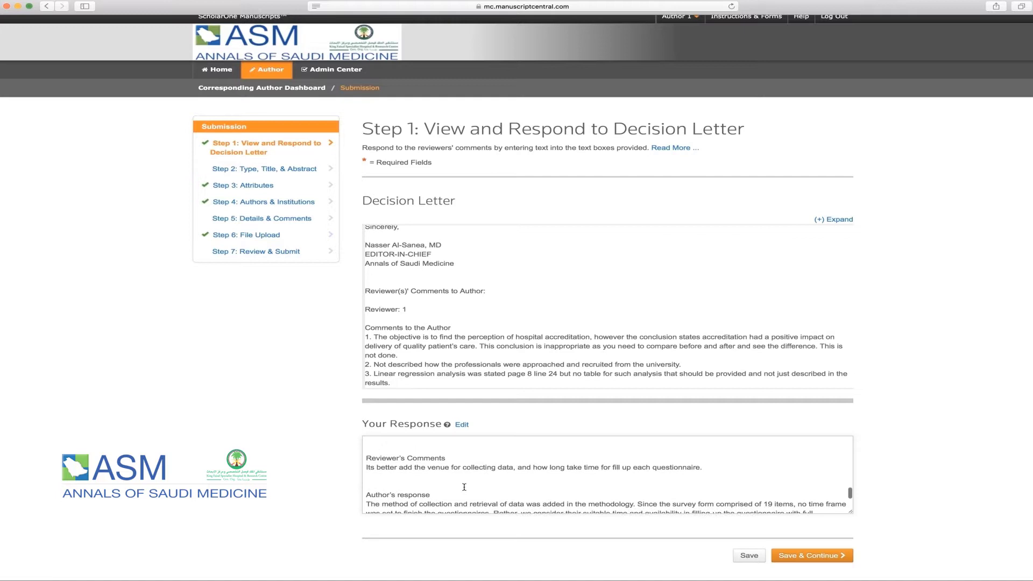
scroll(463, 487, down, 5)
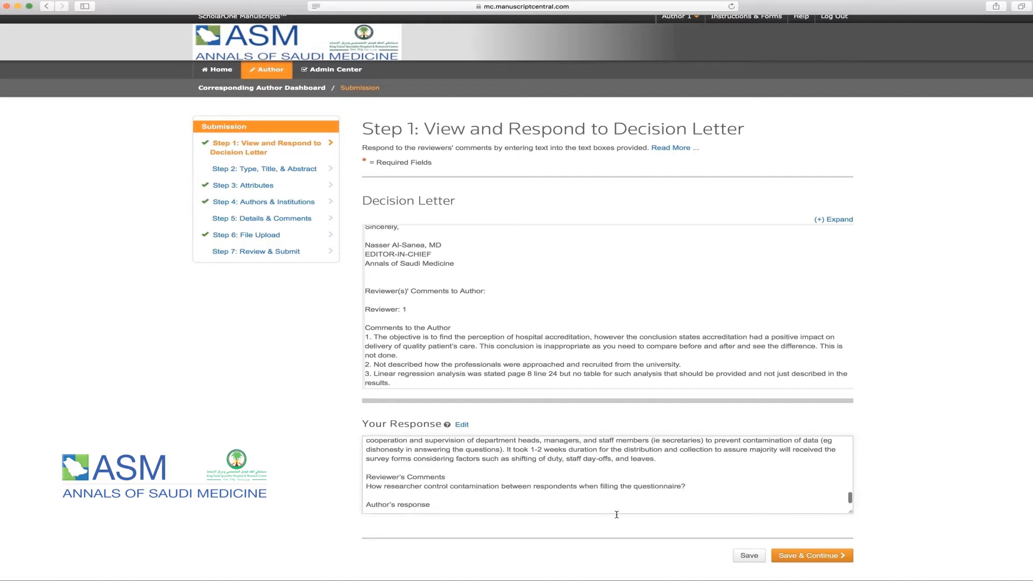
- Save the responses to reach Step 2 and select the existing Running Head text
click(817, 560)
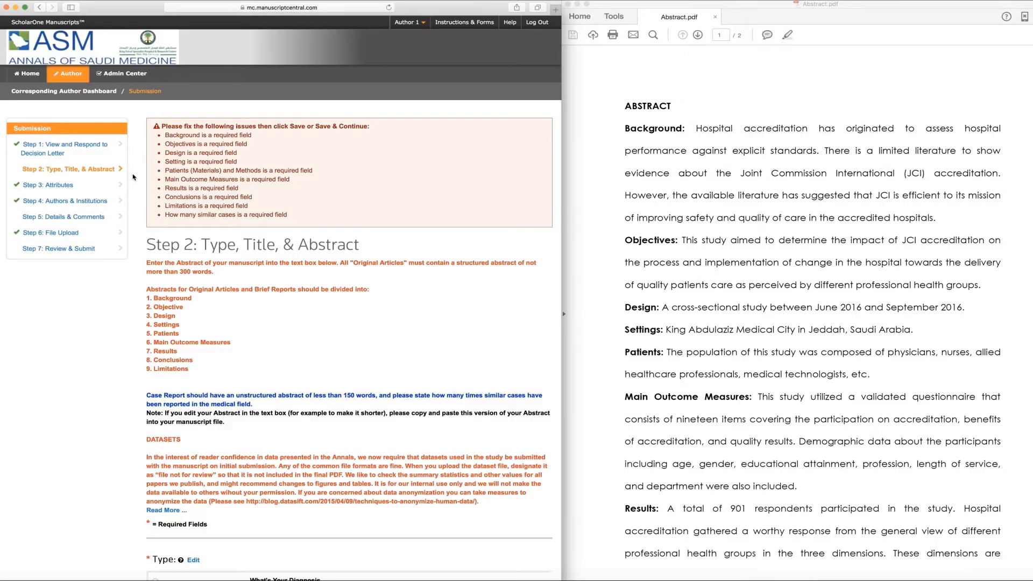
scroll(133, 176, down, 5)
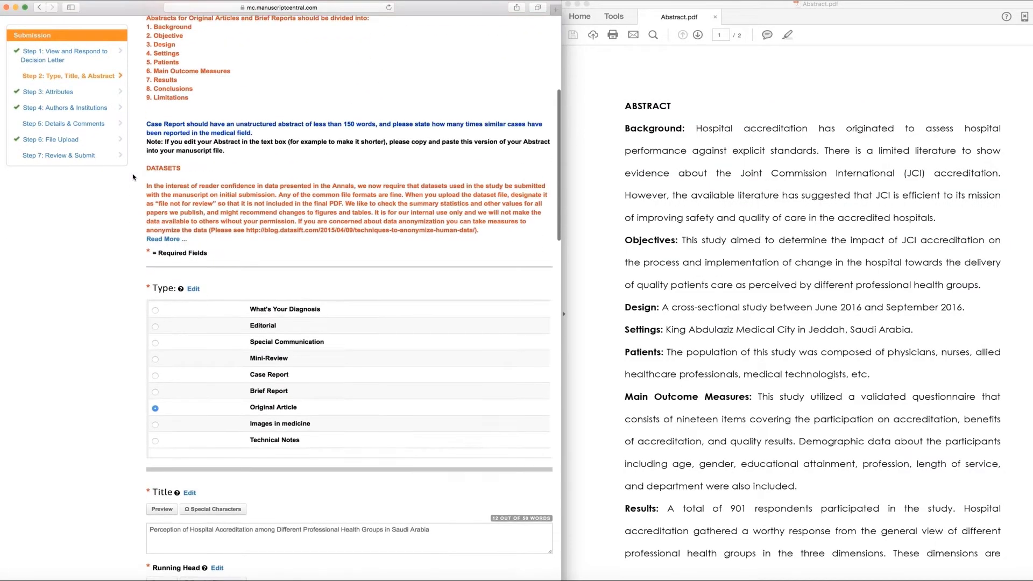
scroll(133, 177, down, 5)
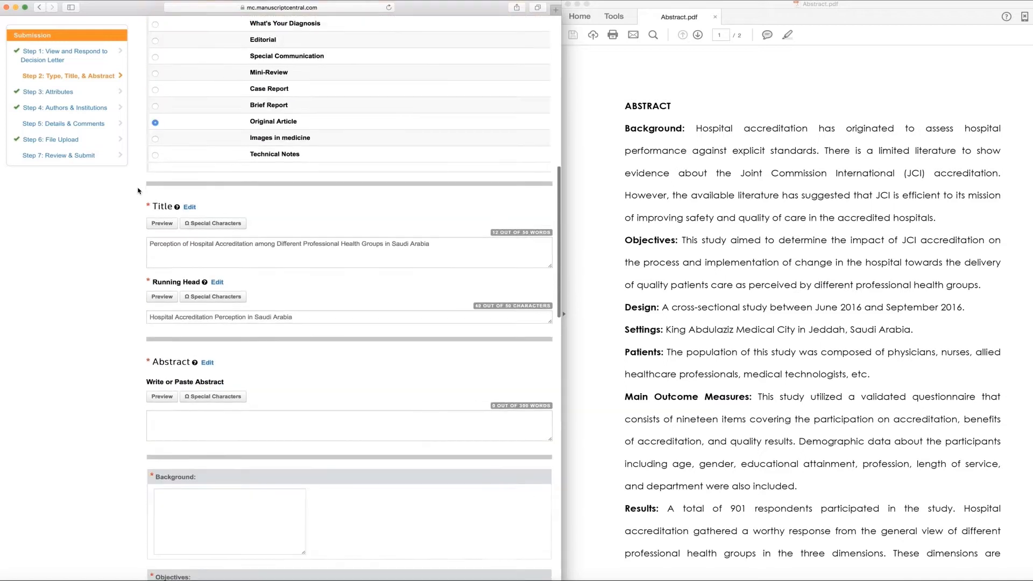
scroll(140, 199, down, 2)
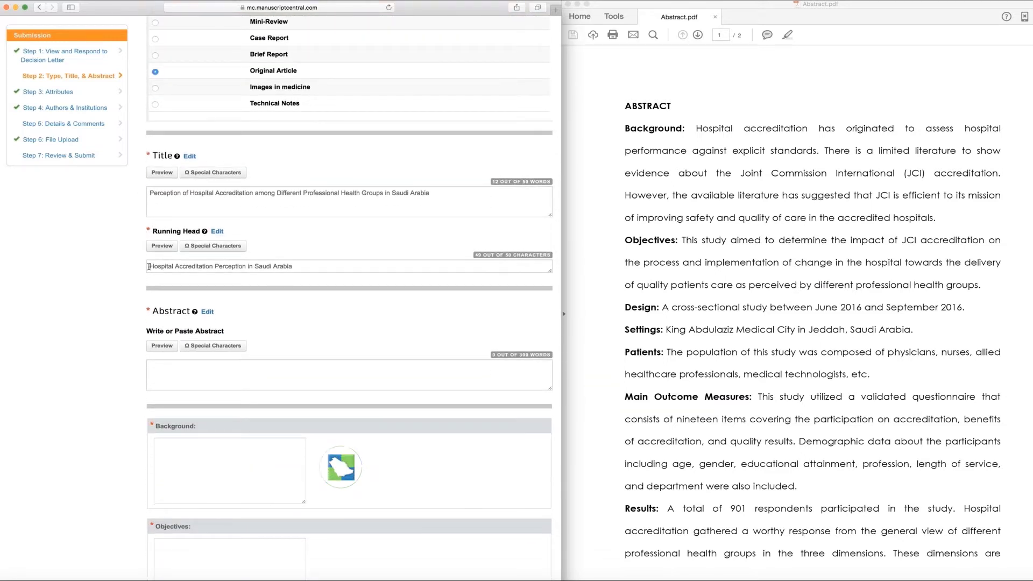
drag(149, 267, 295, 268)
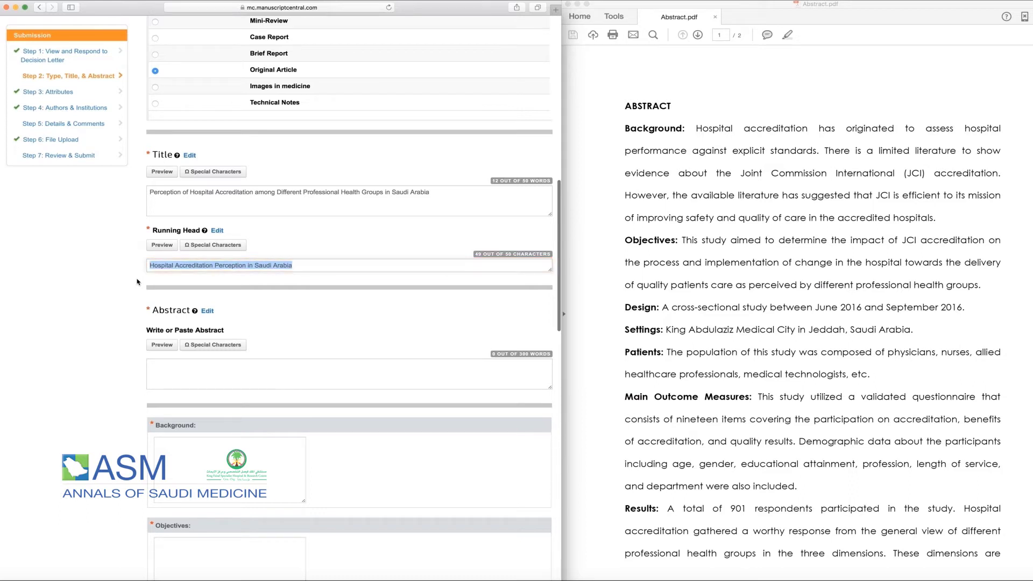
- Paste the full abstract into the Abstract field
scroll(137, 281, down, 3)
scroll(139, 281, down, 1)
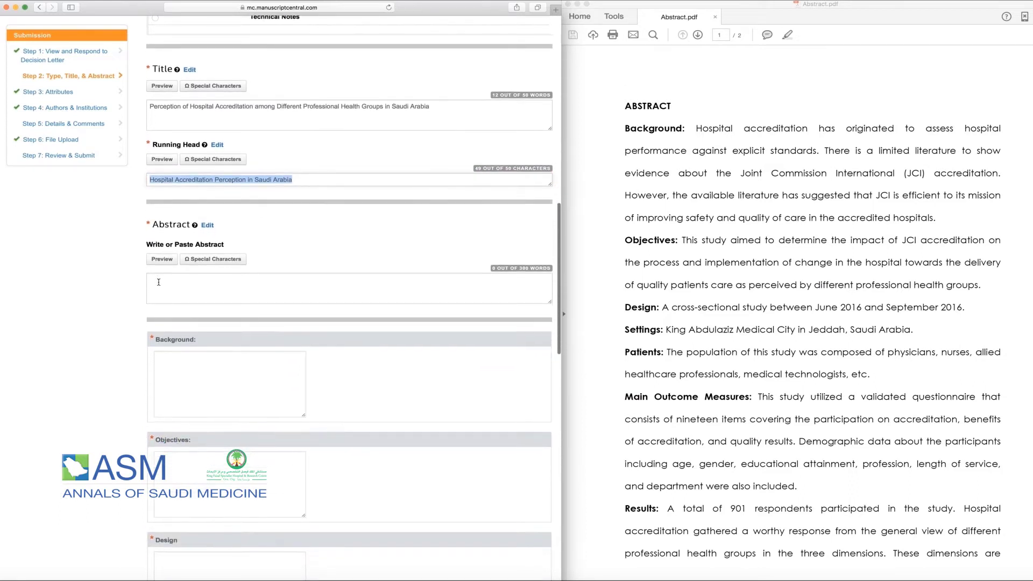
click(158, 282)
key(super+v)
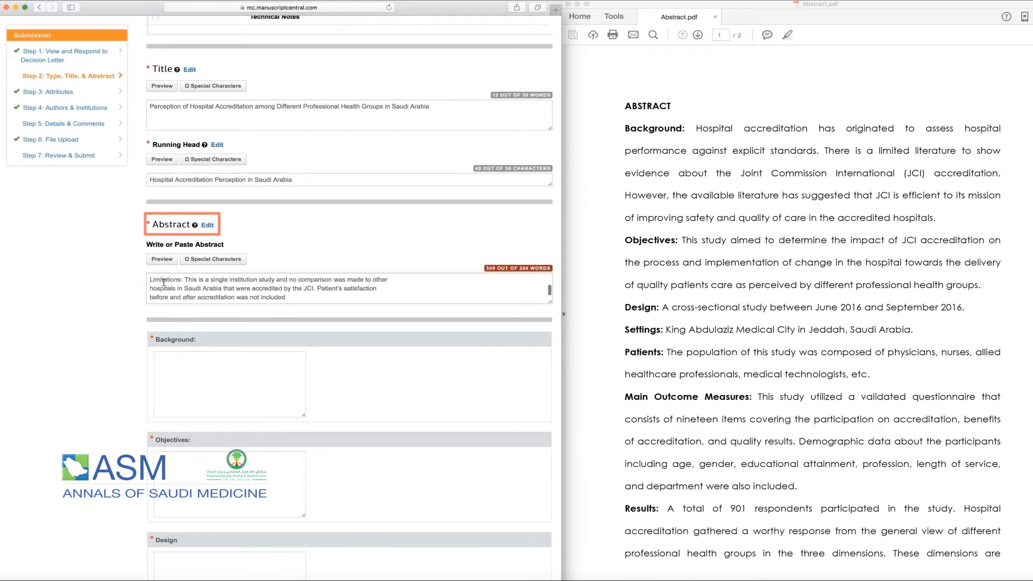
scroll(164, 282, up, 15)
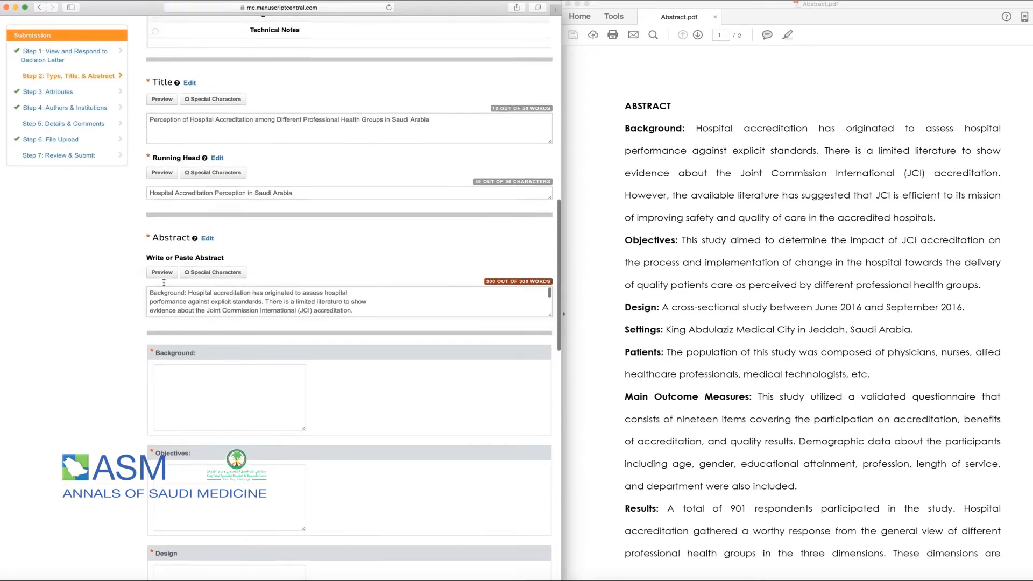
scroll(164, 282, up, 2)
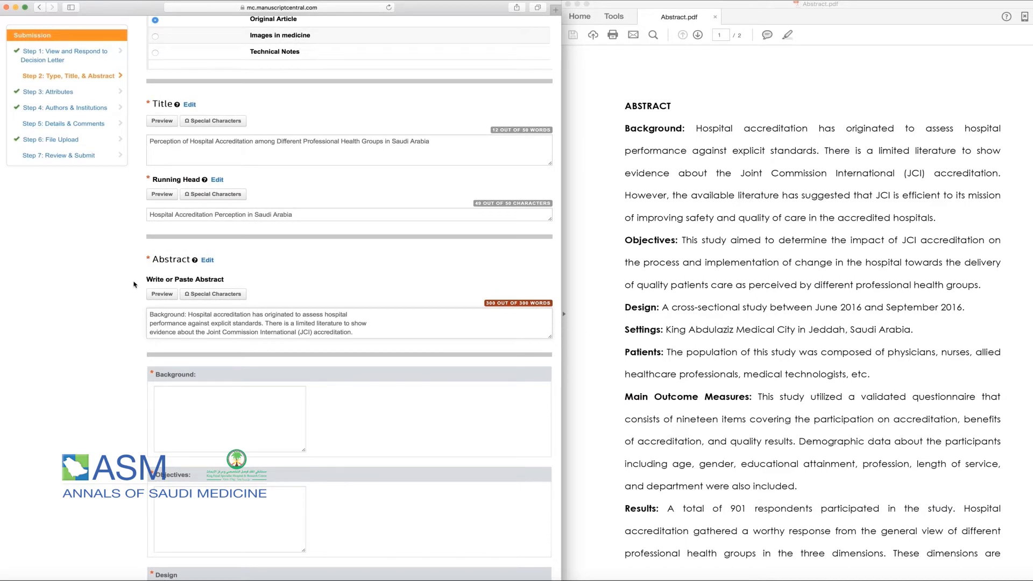
scroll(134, 284, down, 5)
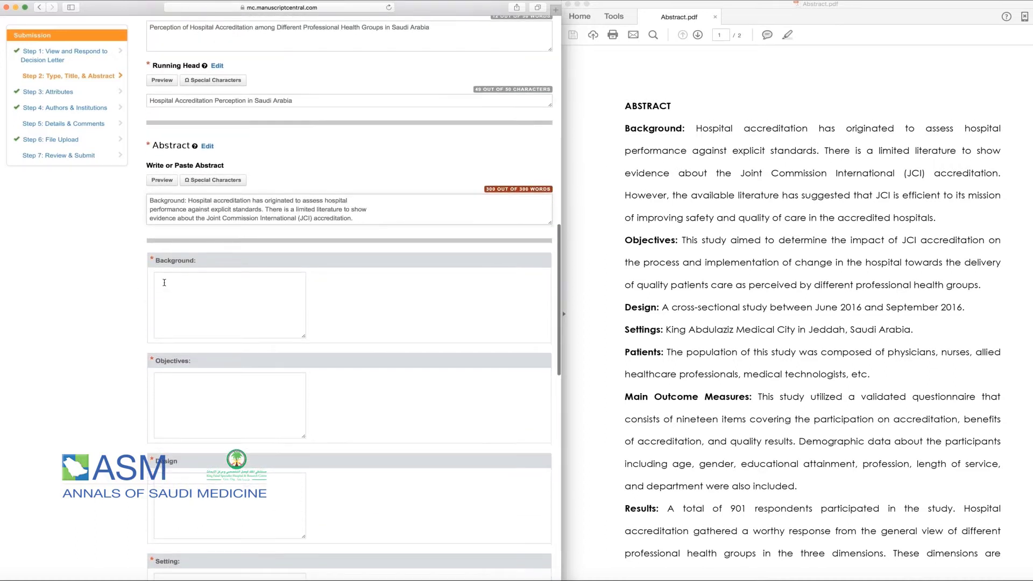
- Copy the Background and Objectives paragraphs from the PDF into their form boxes
click(169, 283)
drag(695, 129, 935, 217)
key(super+c)
click(226, 302)
key(super+v)
scroll(226, 302, down, 4)
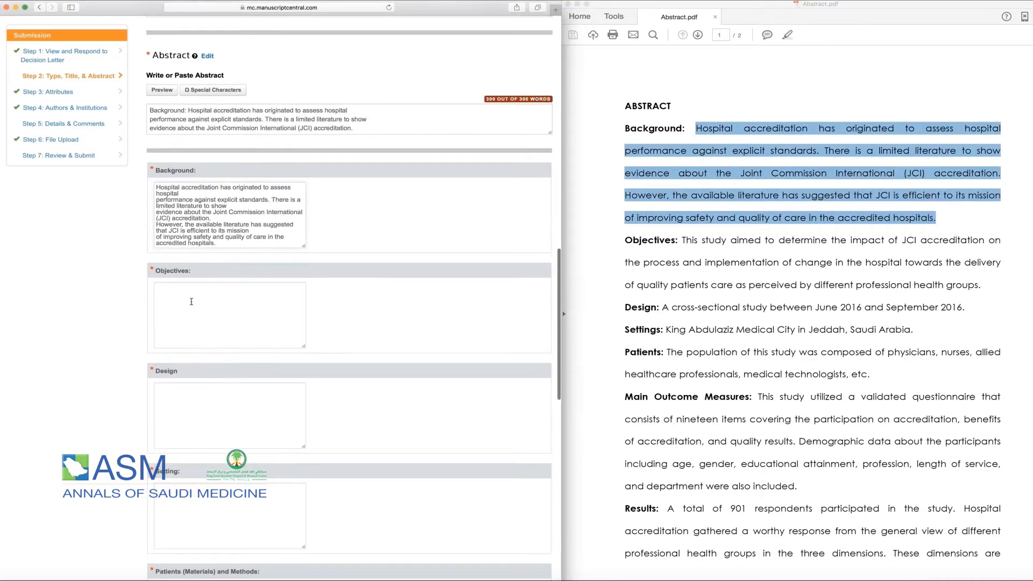
drag(682, 240, 980, 285)
key(super+c)
click(194, 344)
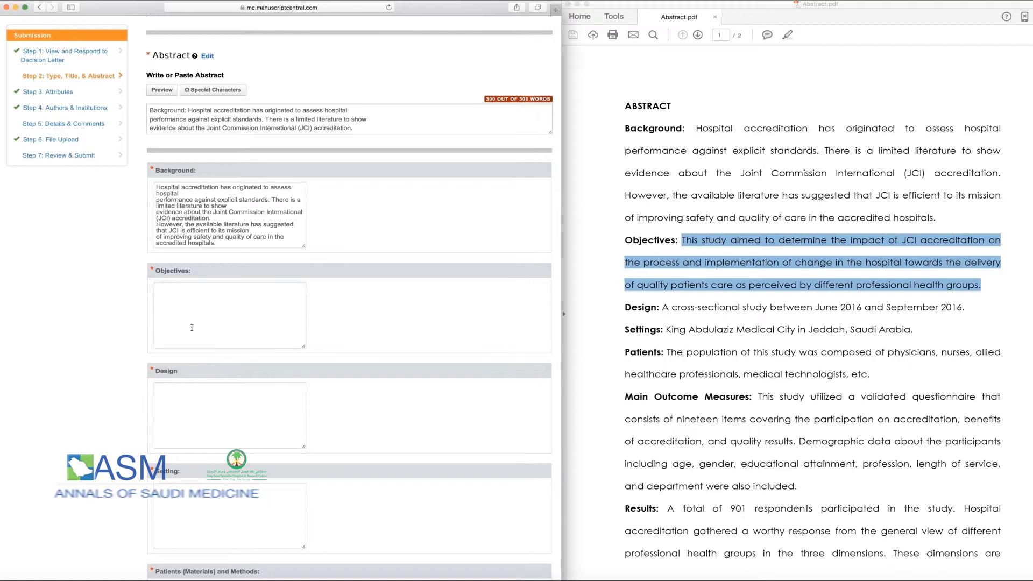
key(super+v)
- Copy the Design, Setting and Patients sentences from the PDF into their boxes
scroll(193, 344, down, 5)
drag(662, 308, 964, 309)
key(super+c)
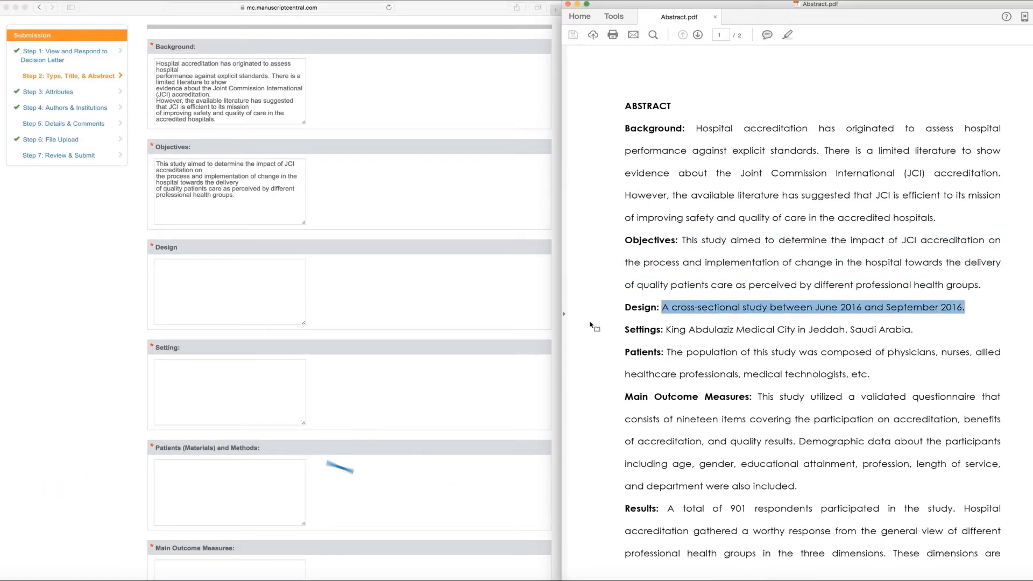
click(248, 294)
key(super+v)
scroll(248, 294, down, 5)
drag(665, 329, 913, 330)
key(super+c)
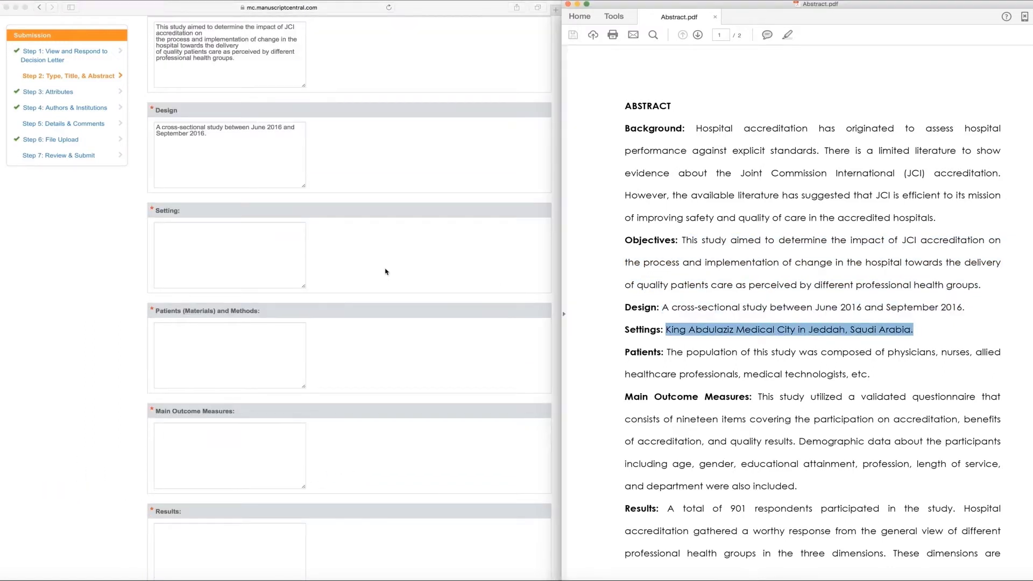
click(243, 258)
key(super+v)
scroll(689, 336, down, 4)
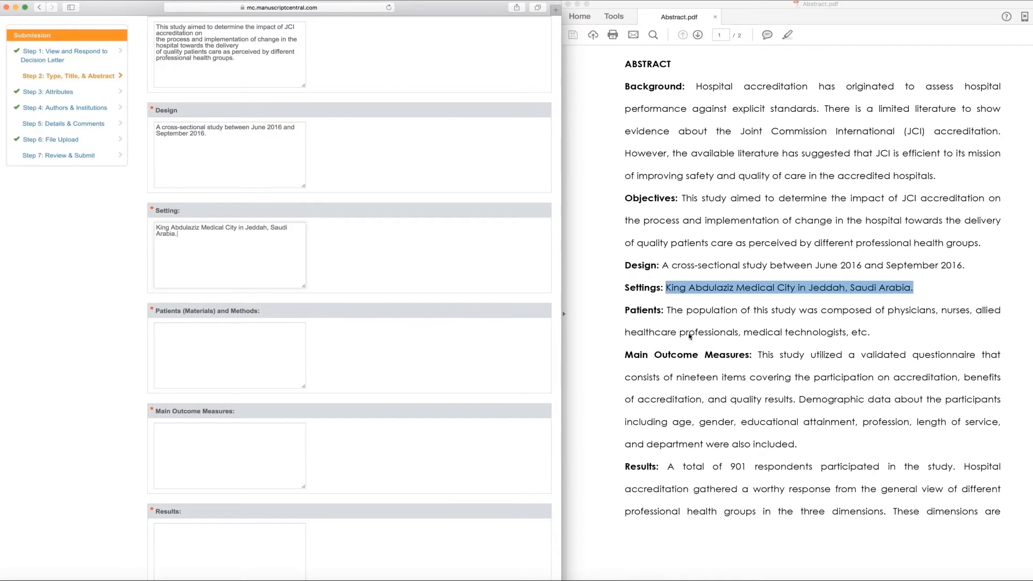
drag(666, 252, 870, 275)
key(super+c)
click(179, 340)
key(super+v)
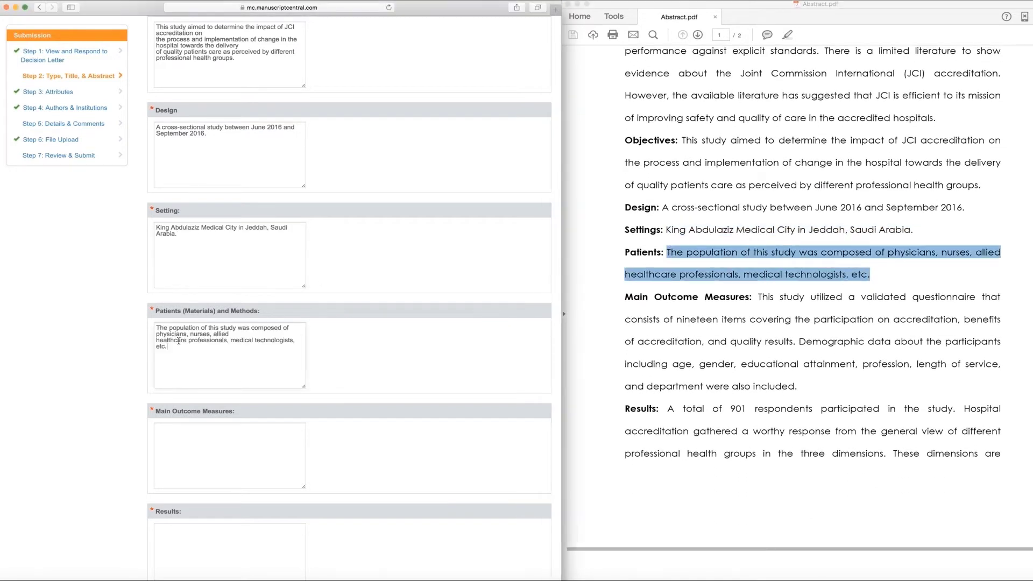
- Fill Main Outcome Measures, Results, Conclusions and Limitations from the PDF abstract
scroll(181, 341, down, 5)
scroll(761, 63, down, 5)
click(762, 63)
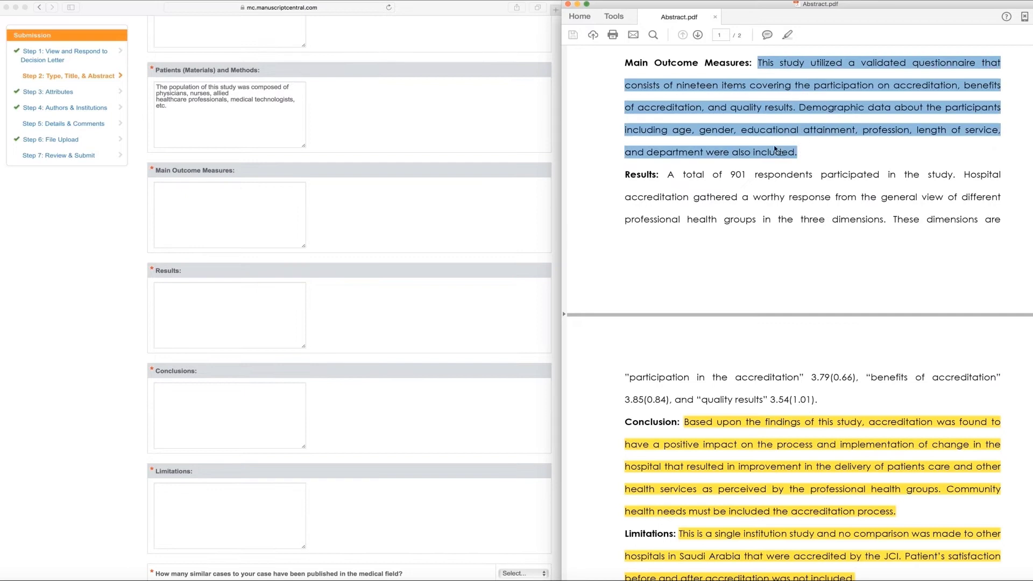
click(224, 231)
key(super+v)
drag(665, 52, 814, 283)
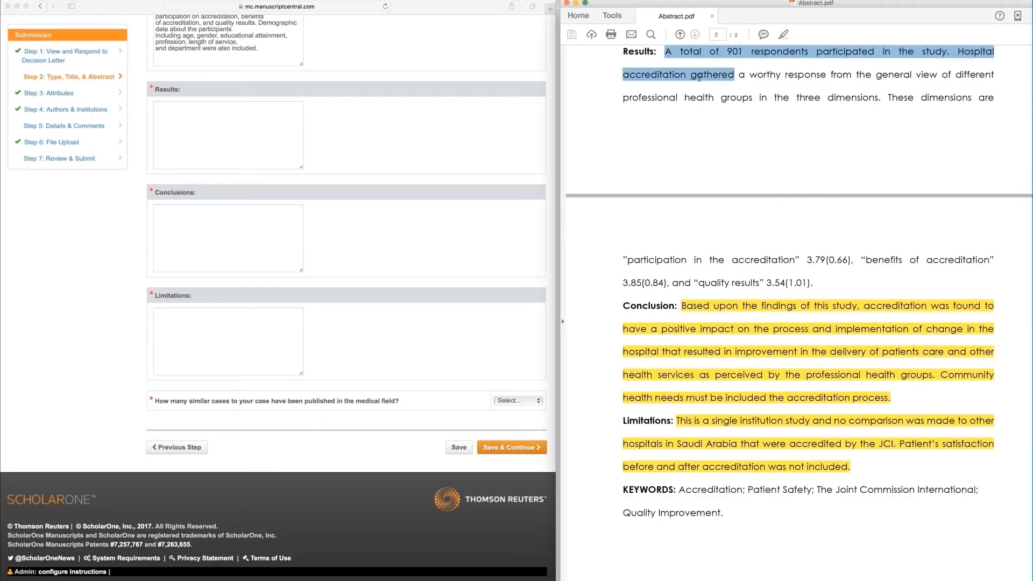
key(super+c)
key(super+Tab)
key(super+v)
drag(681, 307, 890, 398)
key(super+c)
click(244, 221)
key(super+v)
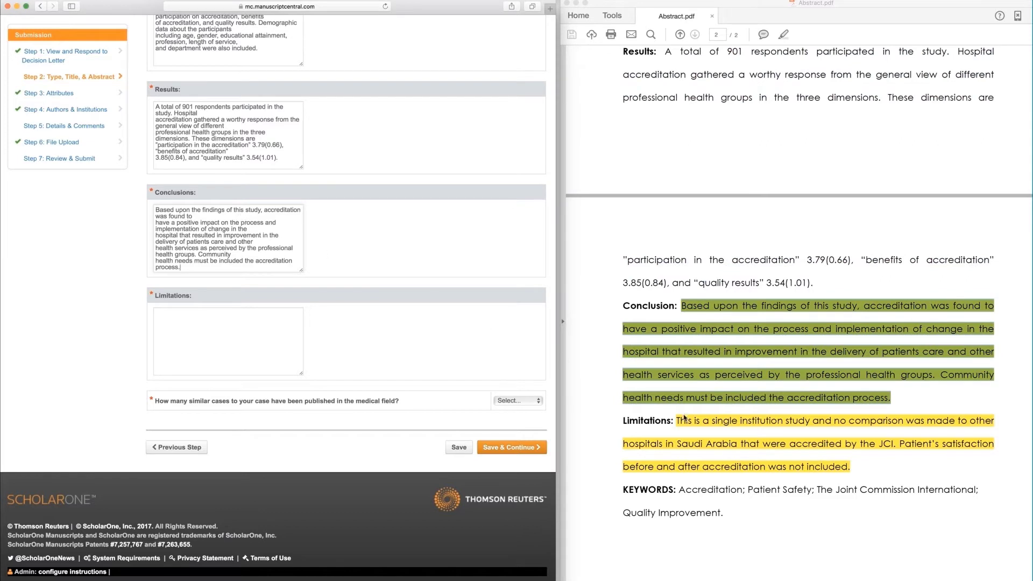
drag(679, 420, 851, 468)
key(super+Tab)
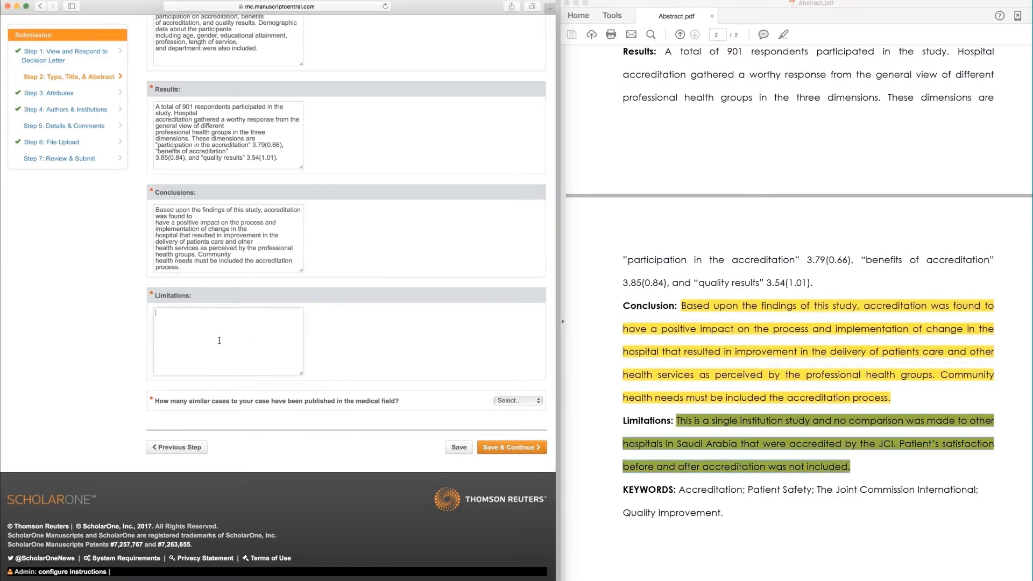
key(super+v)
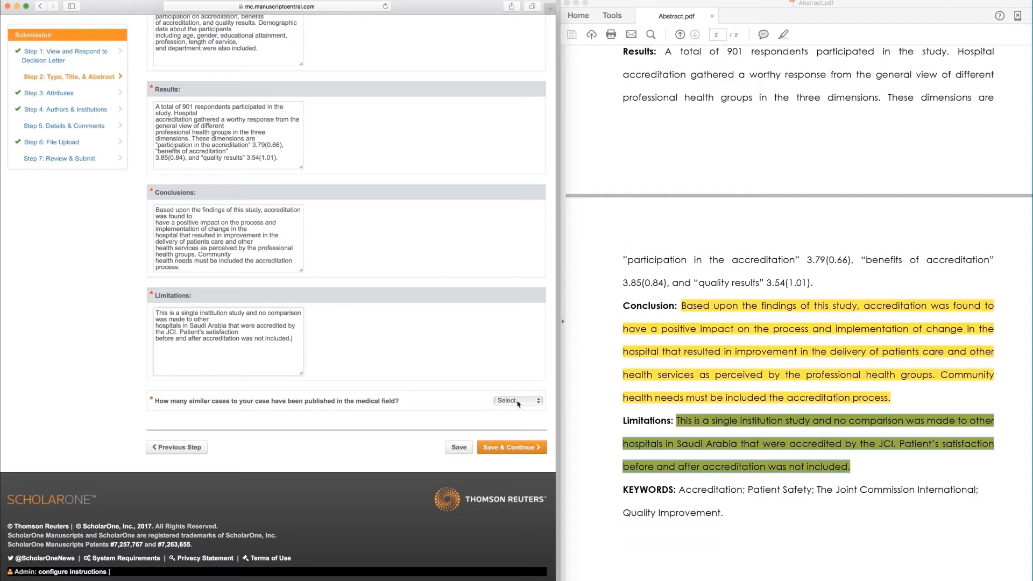
- Answer 'More than 4' similar published cases and save to reach Step 3
click(518, 402)
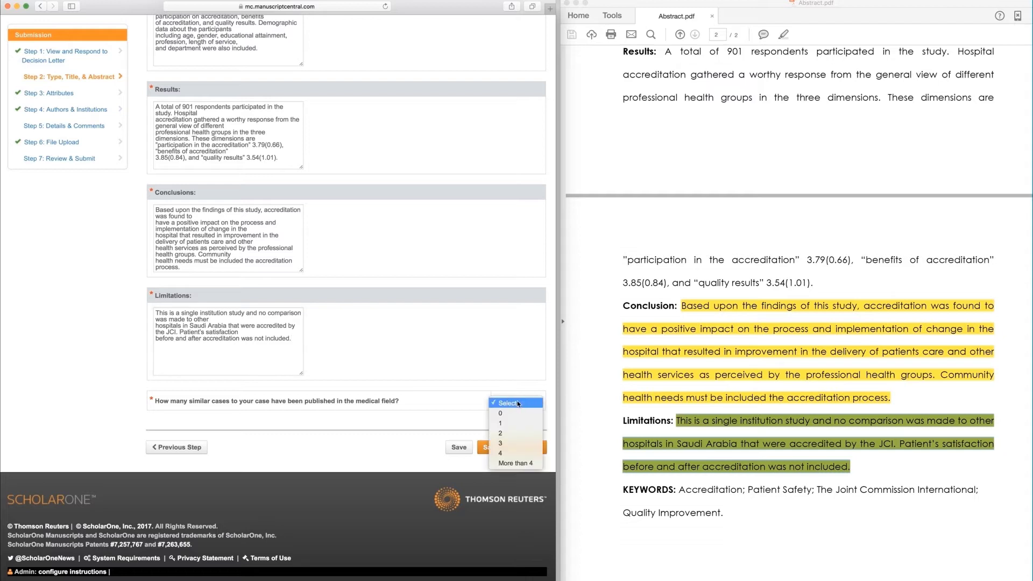
click(522, 463)
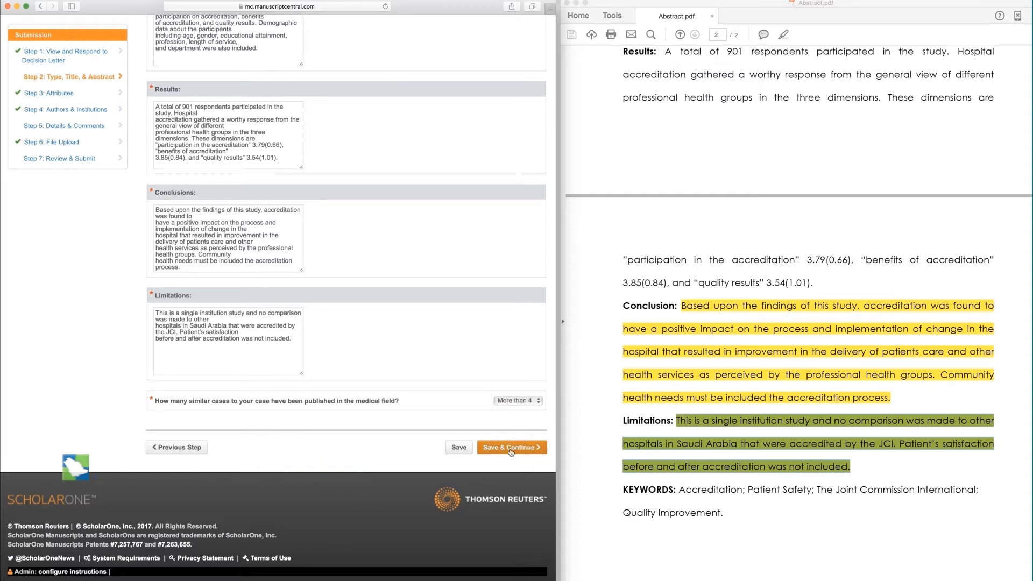
click(509, 447)
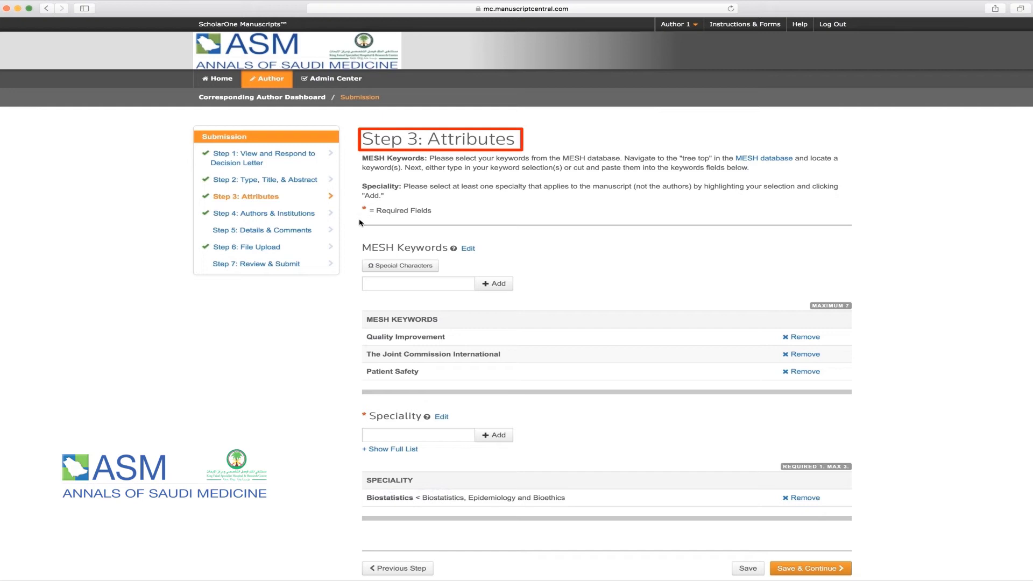
- Add Accreditation to the MESH keywords and save the attributes to reach Step 4
scroll(360, 226, down, 2)
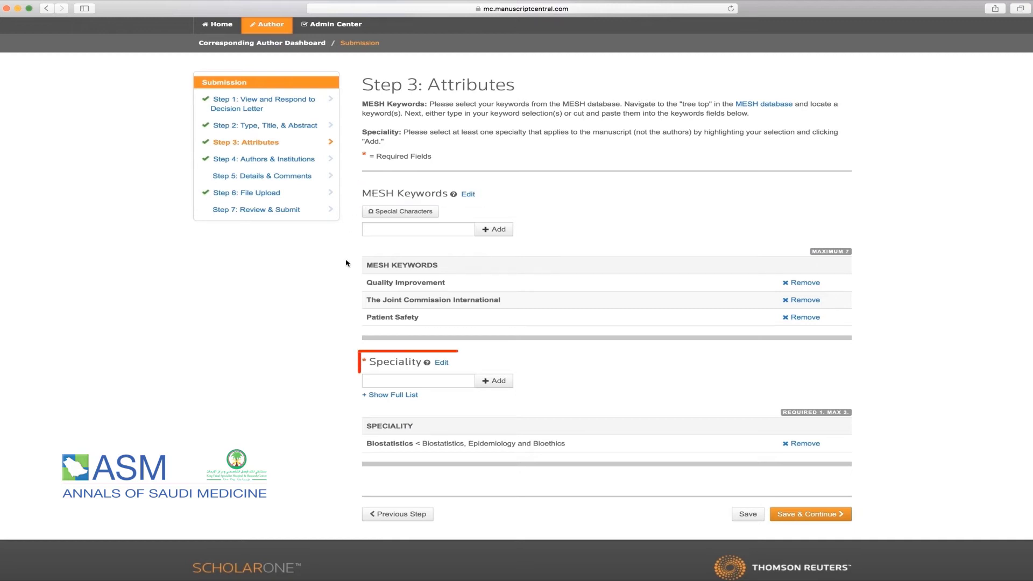
click(378, 228)
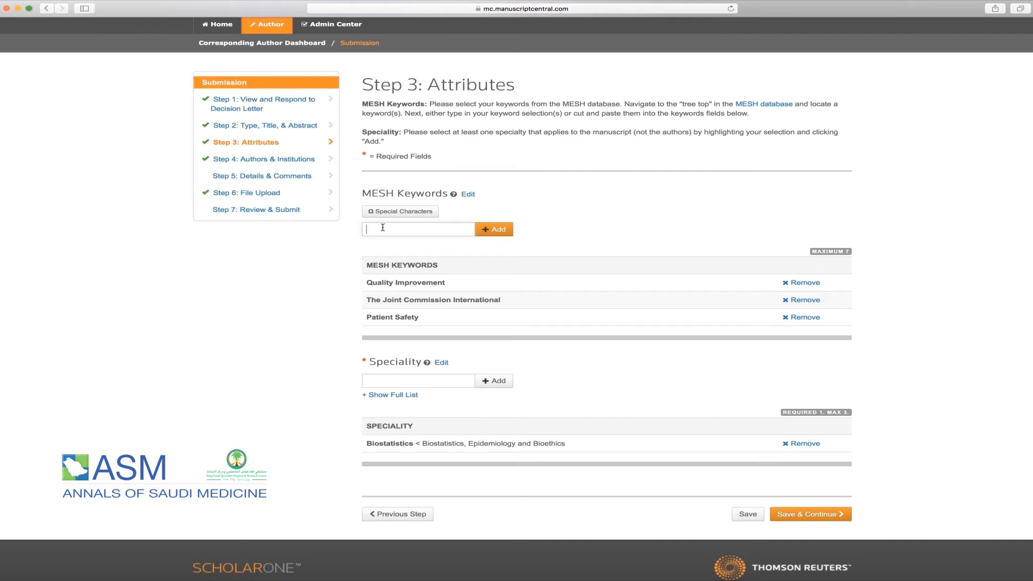
key(super+v)
click(487, 235)
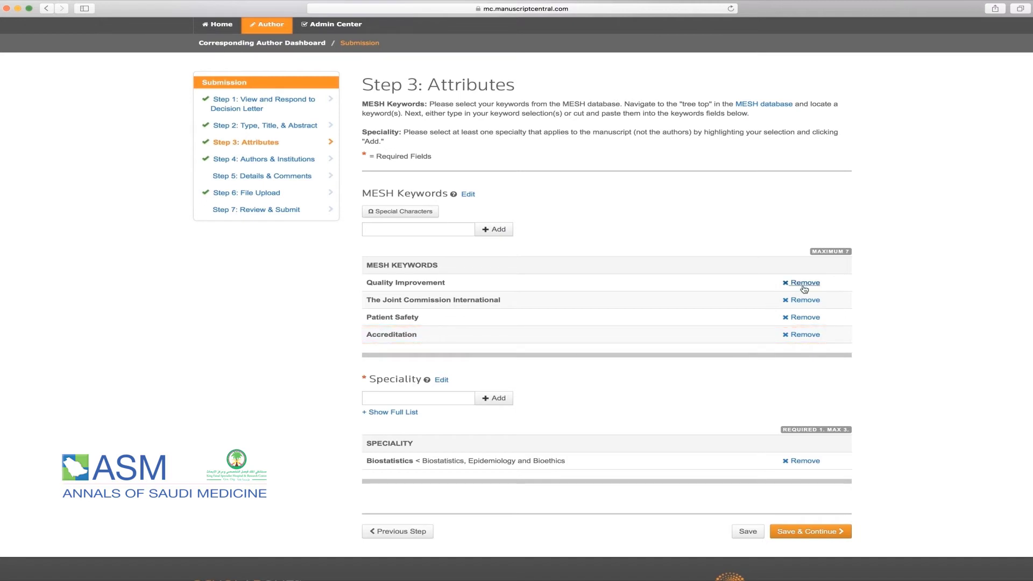
click(803, 532)
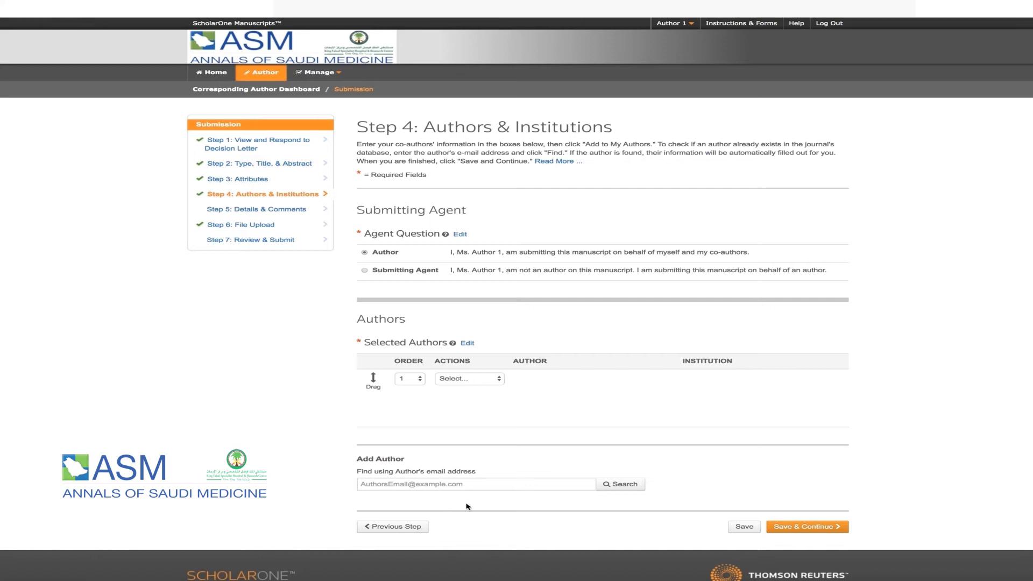
- Save the Authors & Institutions step and move down Step 5's Details & Comments form
click(806, 526)
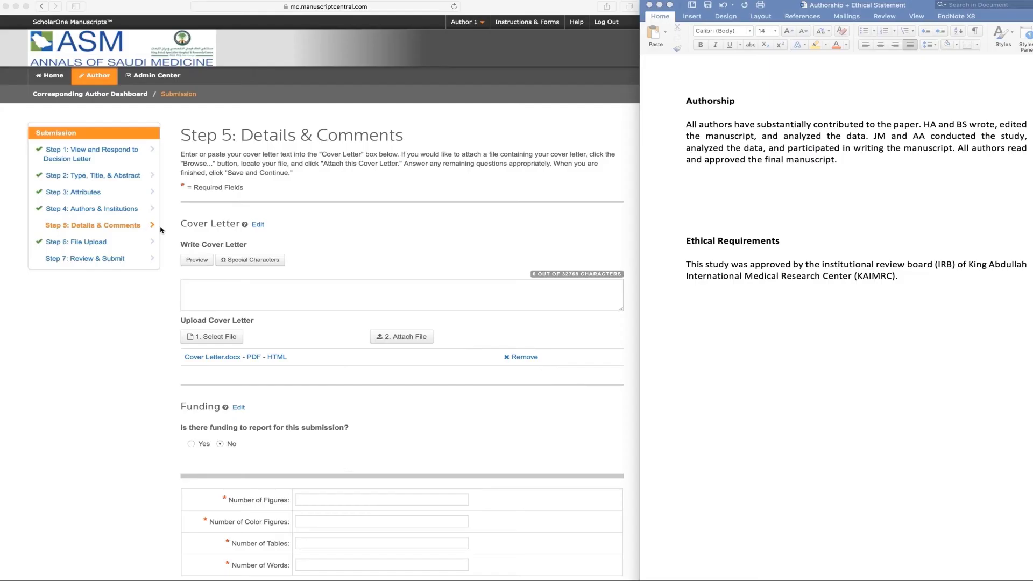
click(179, 252)
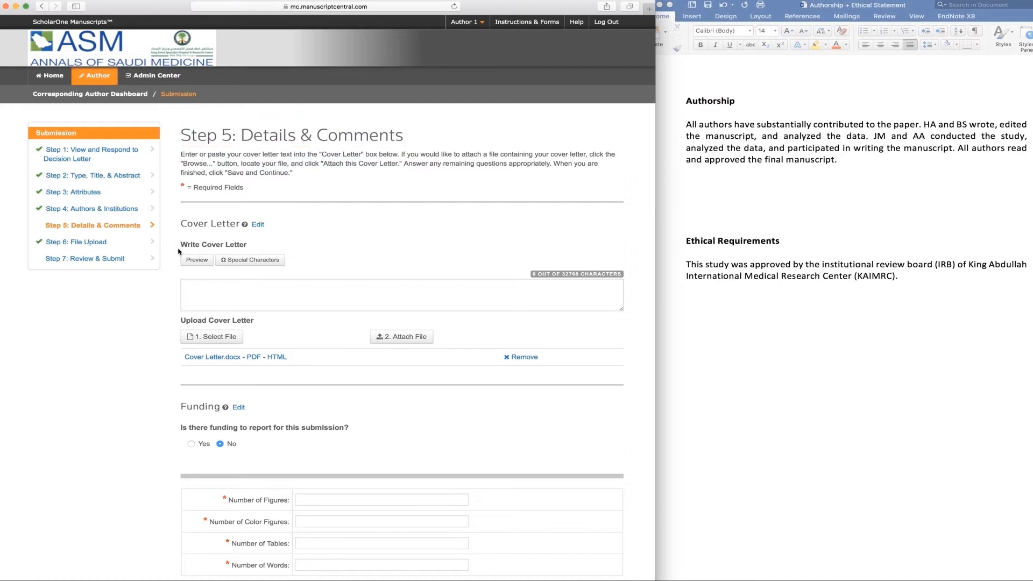
scroll(179, 251, down, 2)
scroll(179, 251, down, 3)
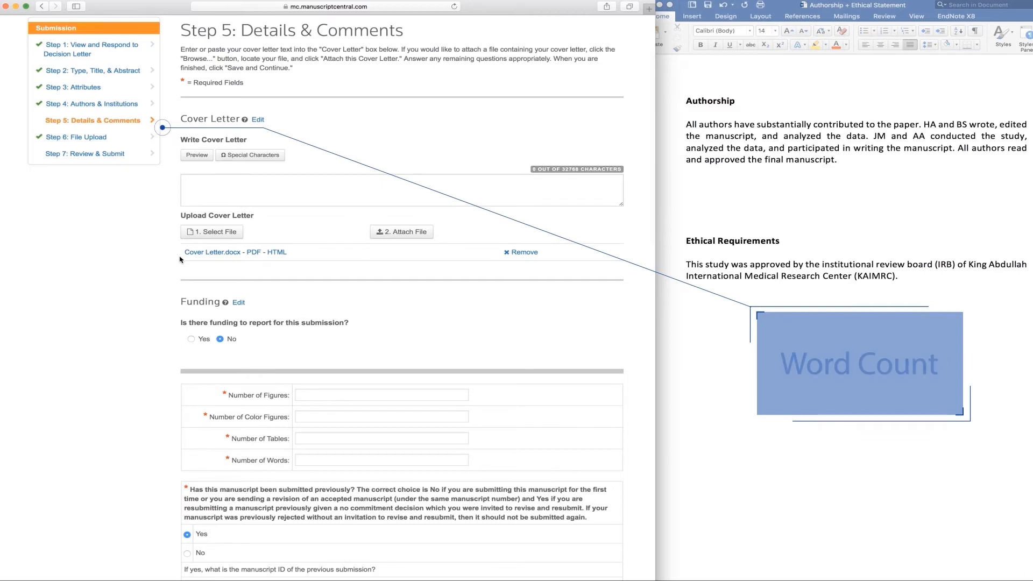
scroll(179, 259, down, 2)
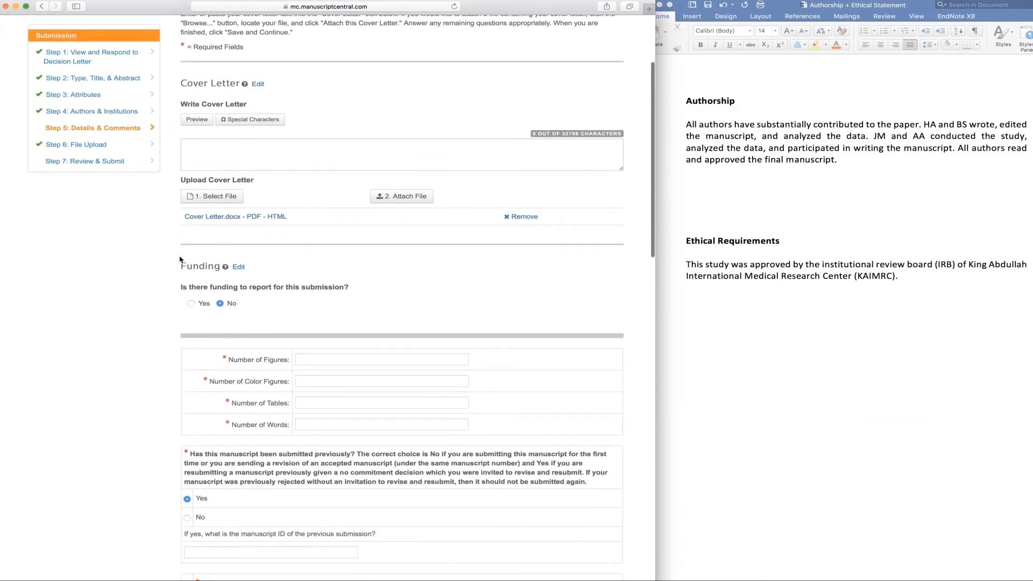
scroll(180, 259, down, 3)
scroll(209, 260, down, 2)
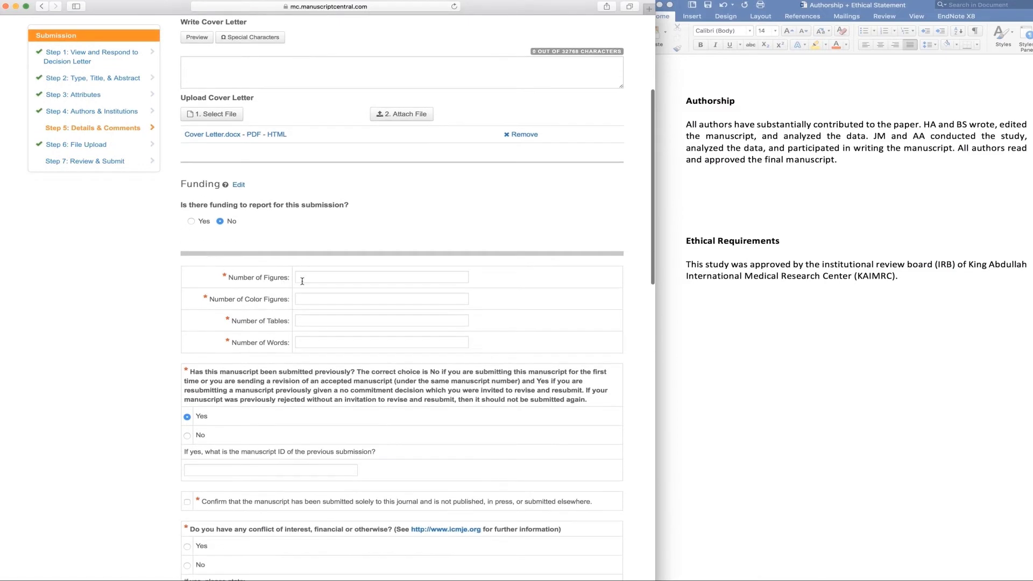
- Enter the manuscript counts: 2 figures, 3 tables and 2556 words
click(302, 277)
click(308, 300)
text(2)
click(314, 316)
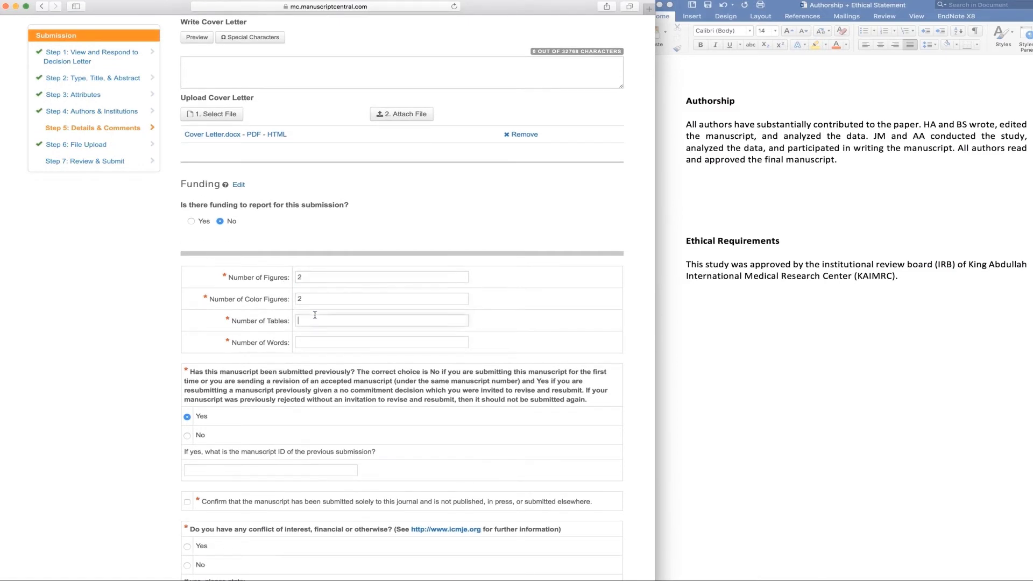
click(315, 342)
text(25)
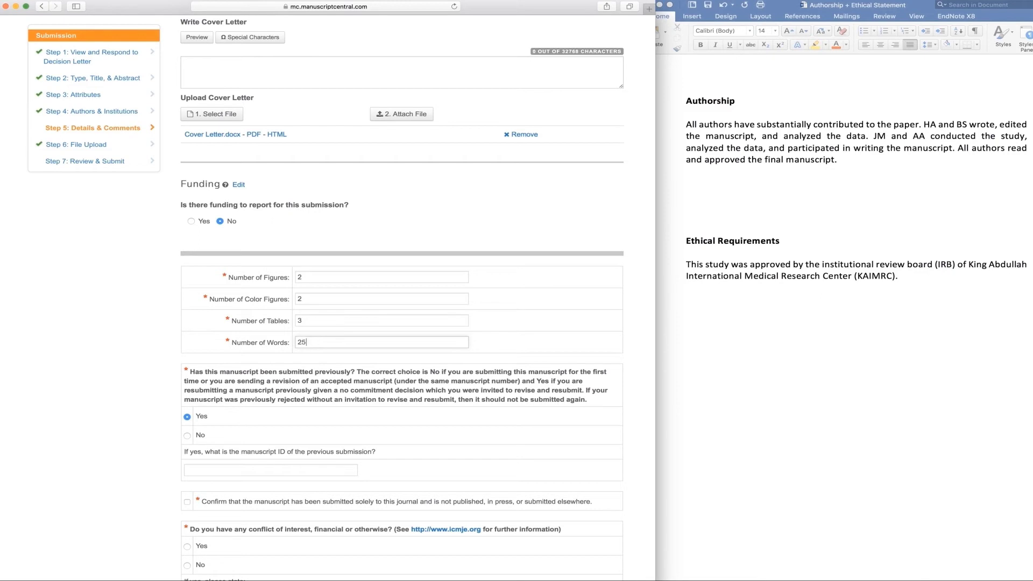
text(56)
scroll(304, 339, down, 5)
- Enter the previous manuscript ID and answer the declarations: sole submission, no conflicts, blinded, authors' approval
click(304, 333)
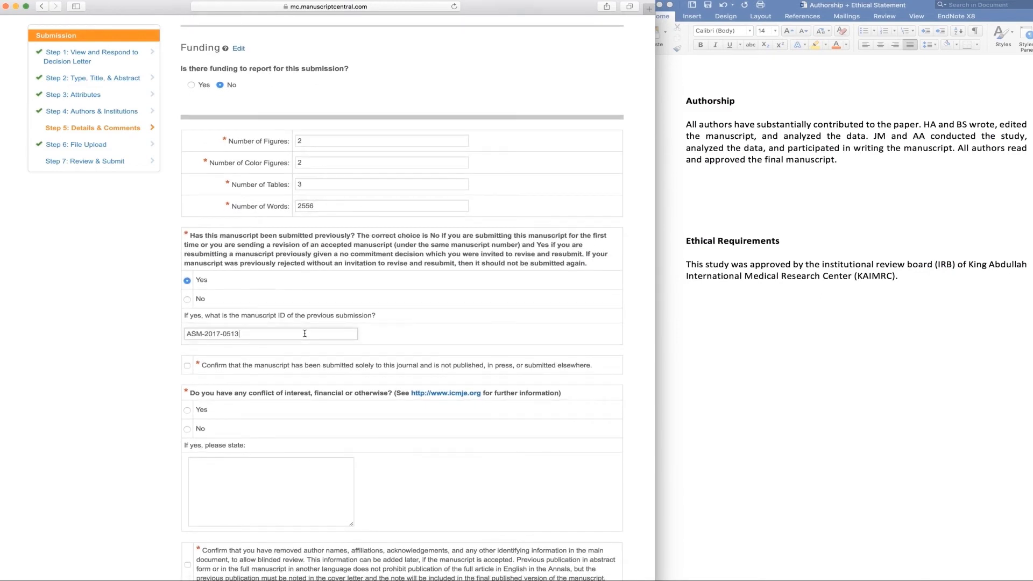
scroll(269, 336, down, 1)
click(187, 341)
scroll(187, 343, down, 2)
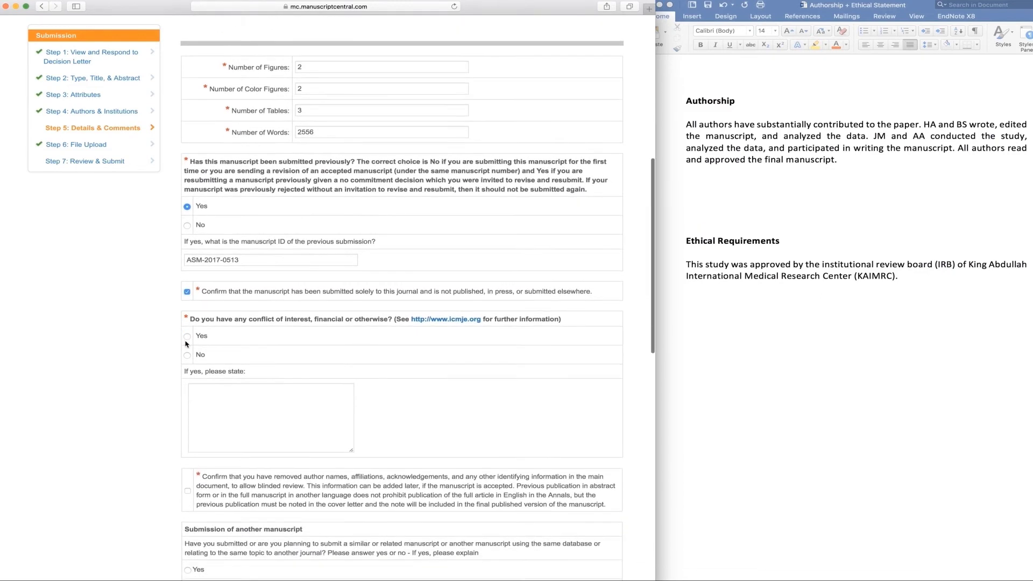
click(187, 355)
scroll(187, 358, down, 4)
click(187, 383)
scroll(185, 384, down, 1)
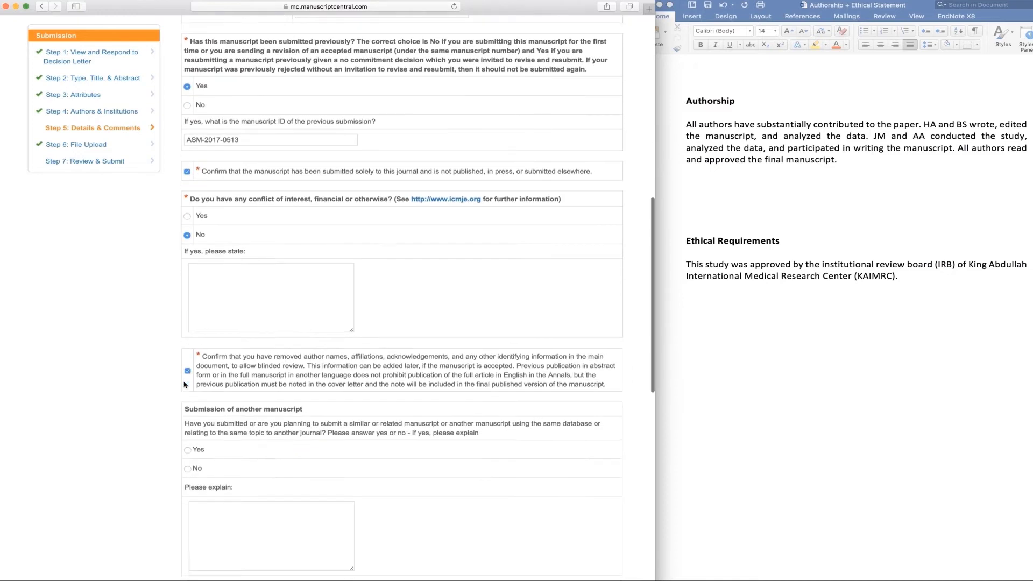
scroll(185, 384, down, 3)
click(187, 388)
scroll(187, 388, down, 2)
scroll(188, 409, down, 3)
click(188, 417)
scroll(190, 418, down, 1)
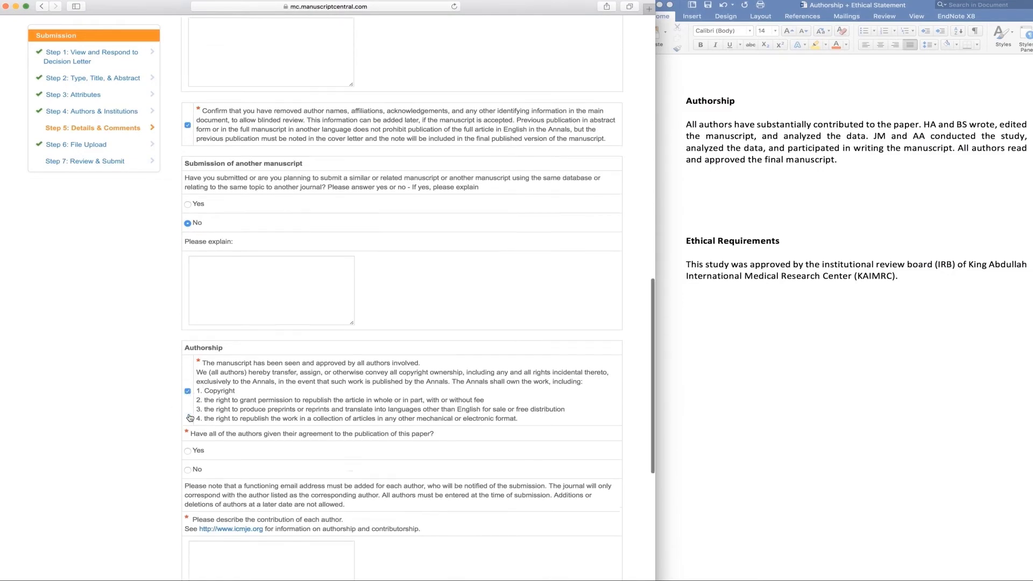
click(187, 450)
scroll(187, 450, down, 4)
- Paste the Word authorship paragraph as author contributions and the IRB statement as ethics explanation
click(708, 127)
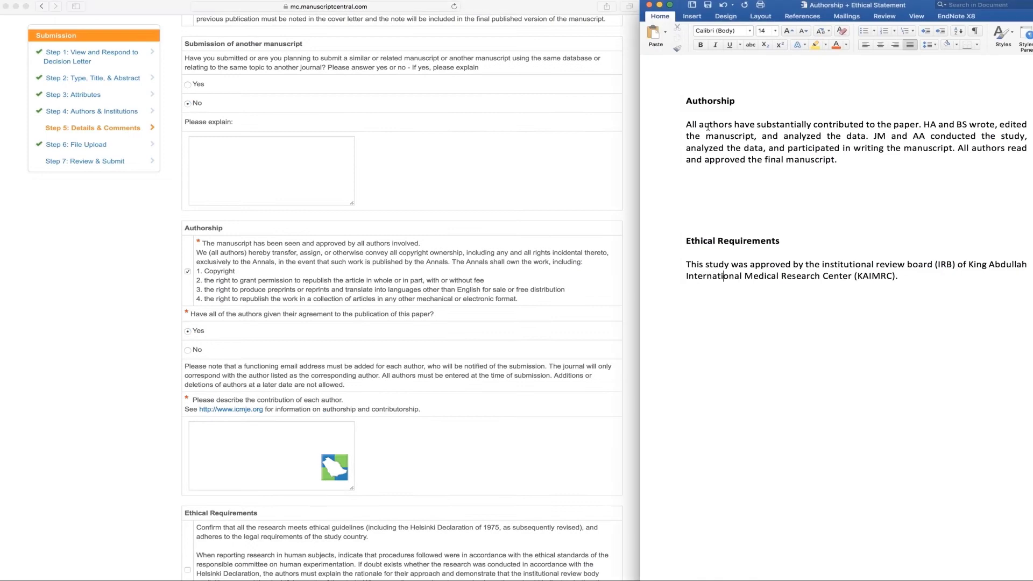
drag(687, 124, 838, 161)
key(super+c)
click(195, 446)
key(super+v)
scroll(187, 444, down, 5)
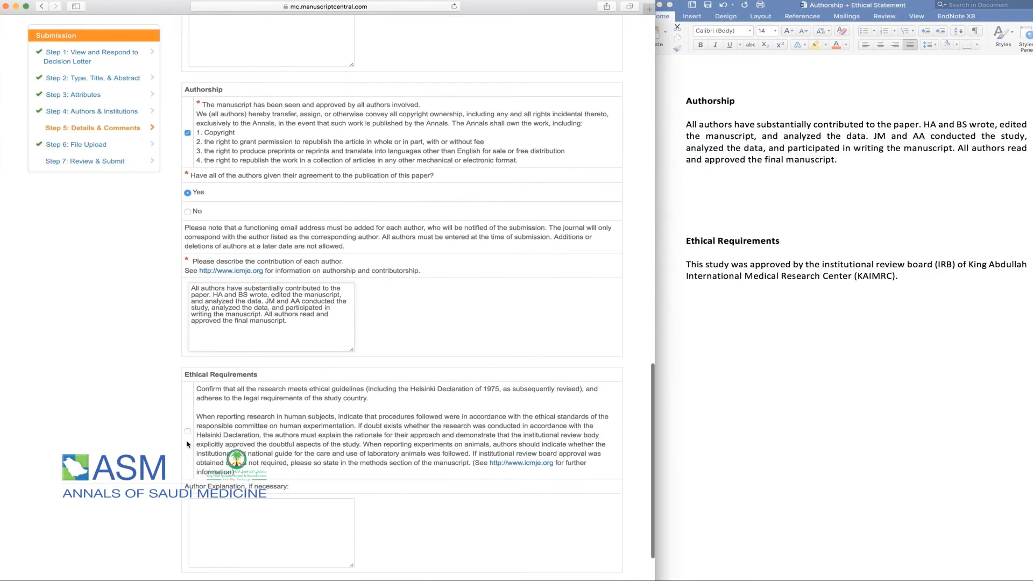
click(188, 431)
drag(686, 264, 898, 276)
key(super+c)
click(271, 532)
key(super+v)
scroll(427, 496, down, 3)
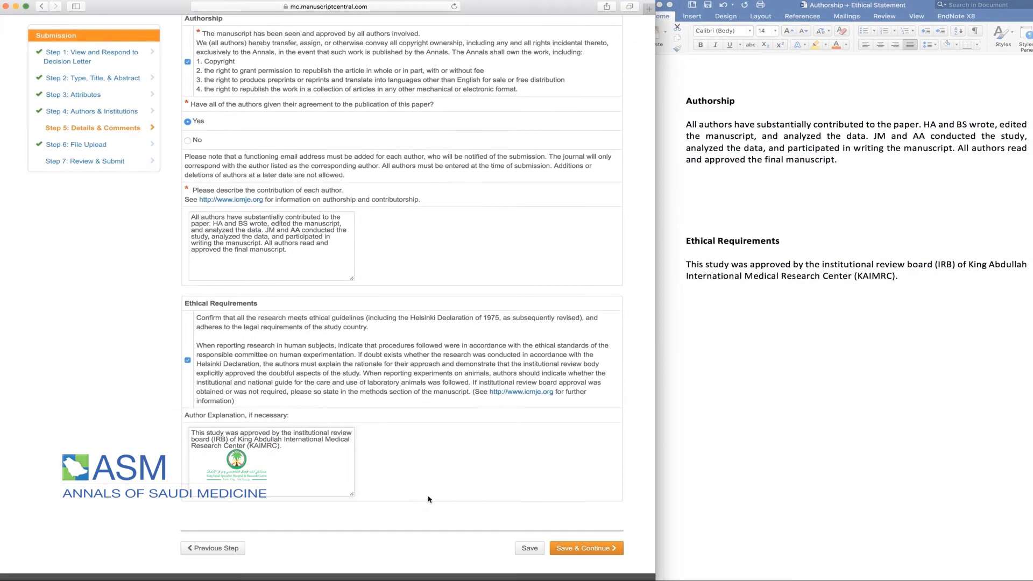
- Remove the three old uploads, including Main Paper.docx and Table 1.docx, keeping only JCI_2016.sav
click(563, 548)
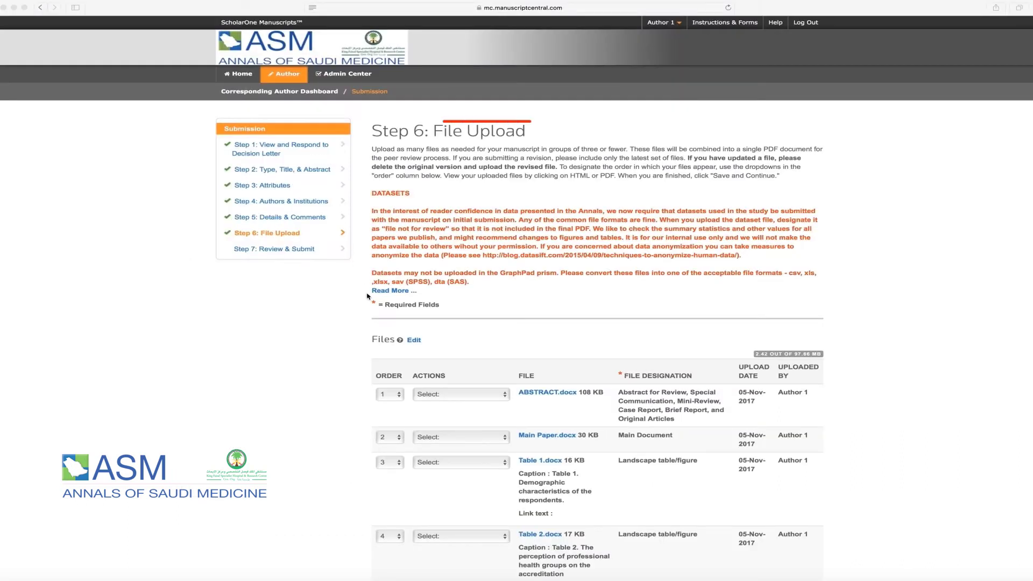
click(461, 396)
click(471, 417)
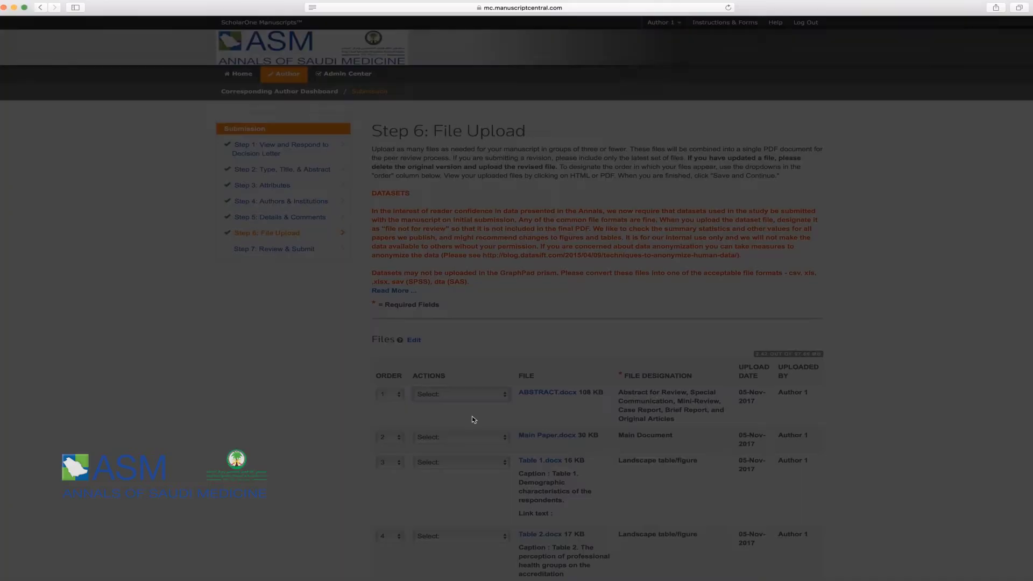
click(597, 257)
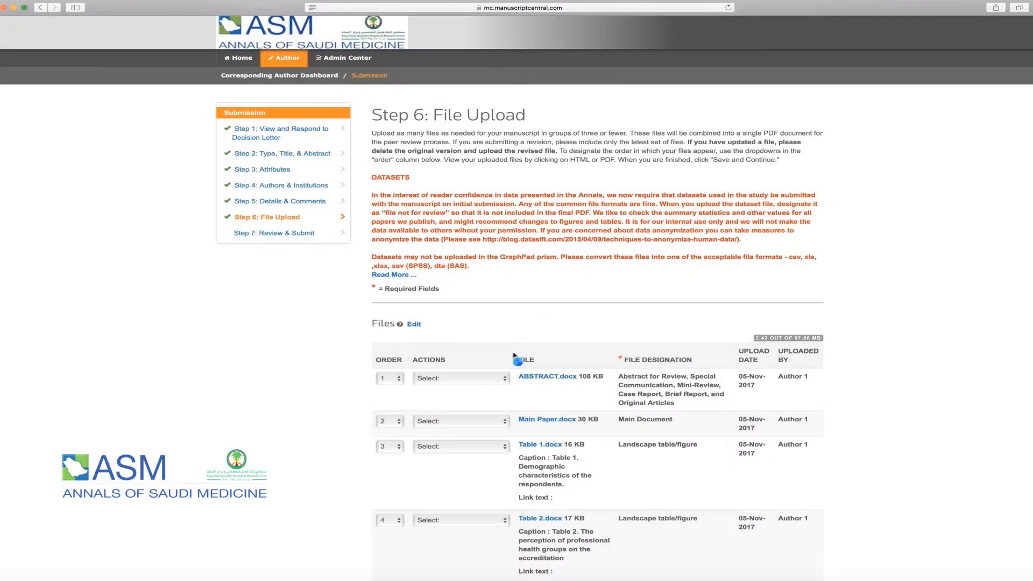
click(460, 336)
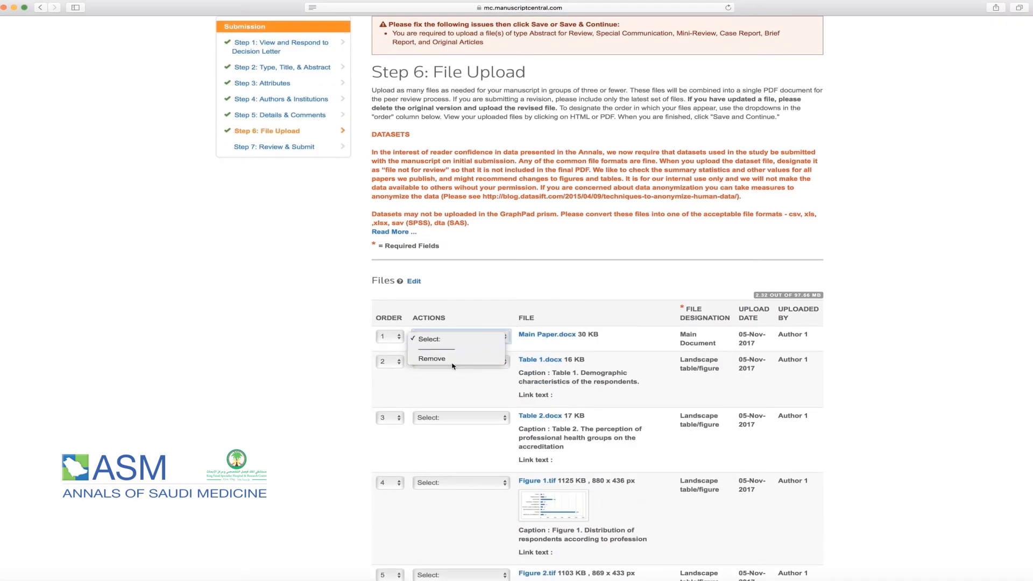
click(453, 361)
click(588, 260)
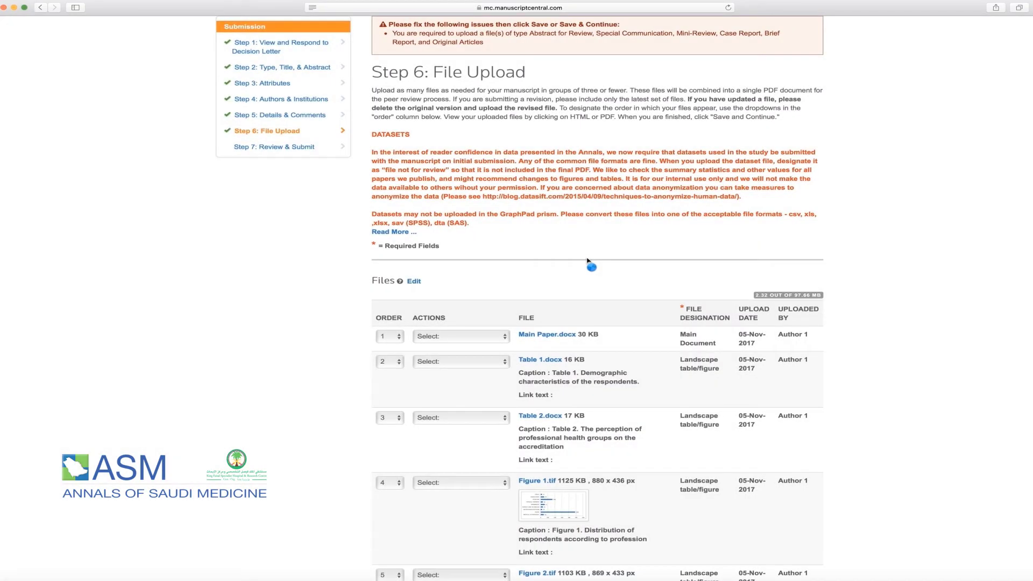
click(461, 337)
click(455, 363)
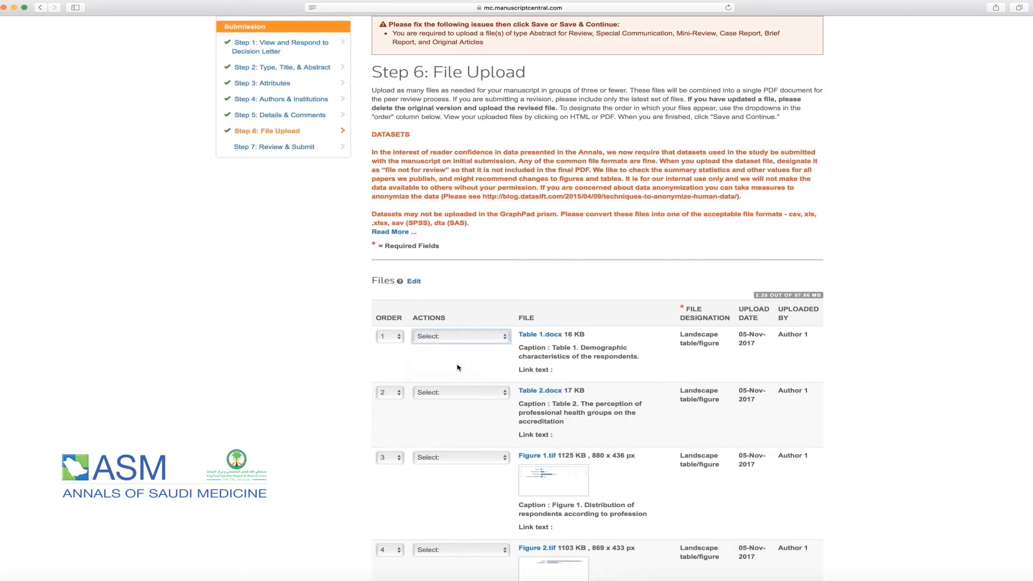
click(589, 253)
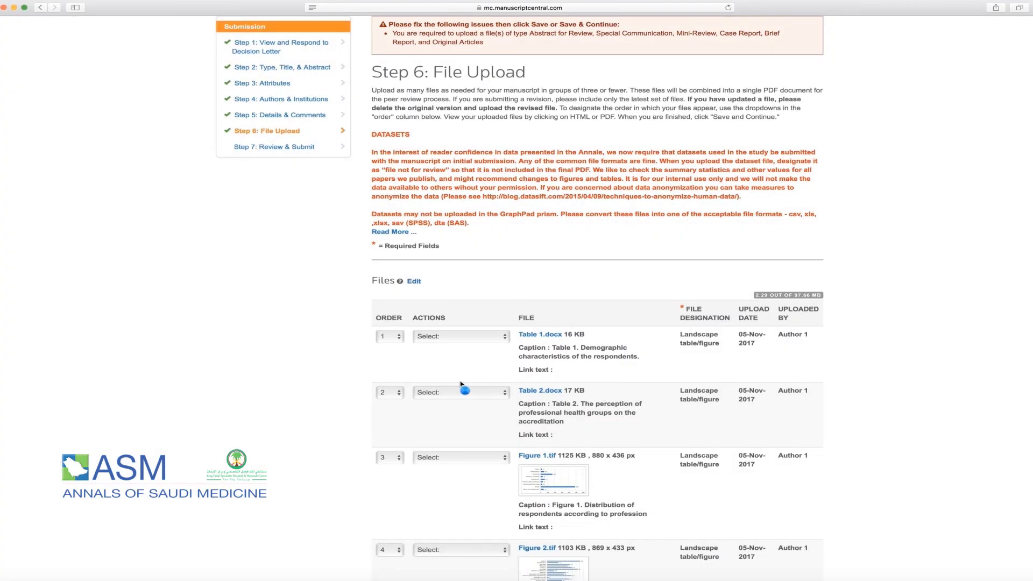
scroll(393, 256, down, 5)
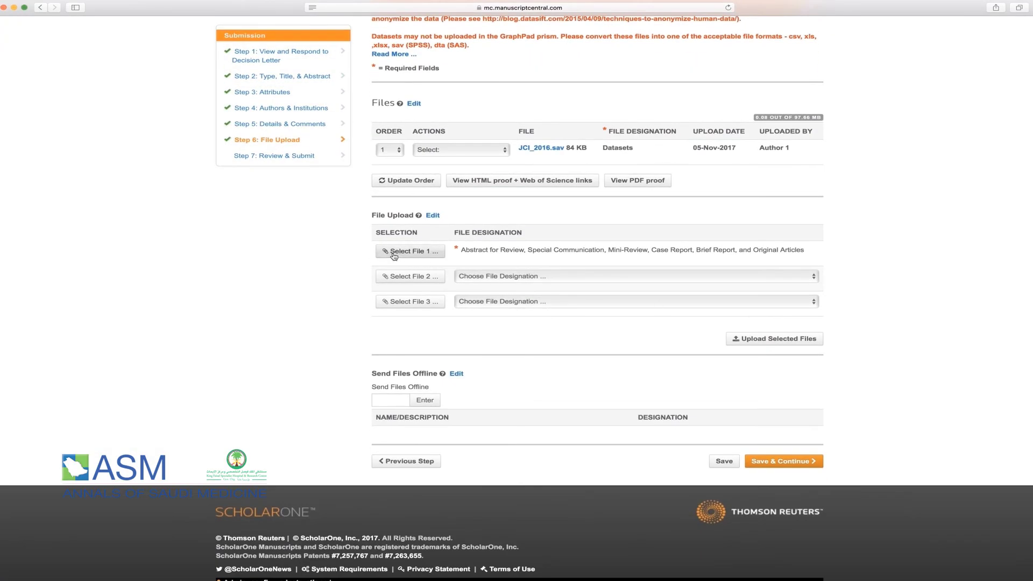
- Attach Abstract.doc, ASM-2017-0513.R1.doc and Table 1.doc with its Word legend as caption, and upload them
click(394, 256)
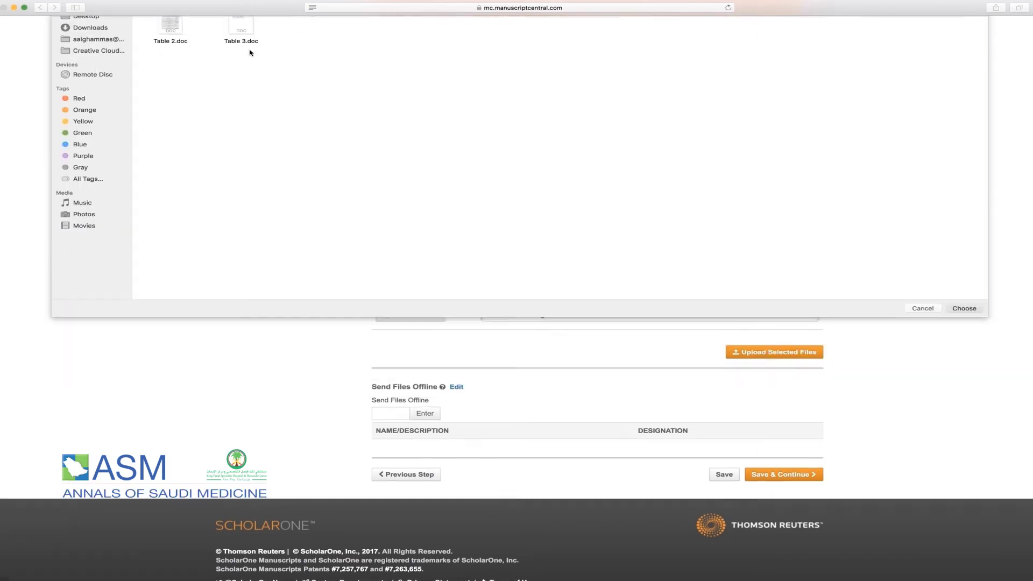
key(Return)
click(561, 354)
key(super+Tab)
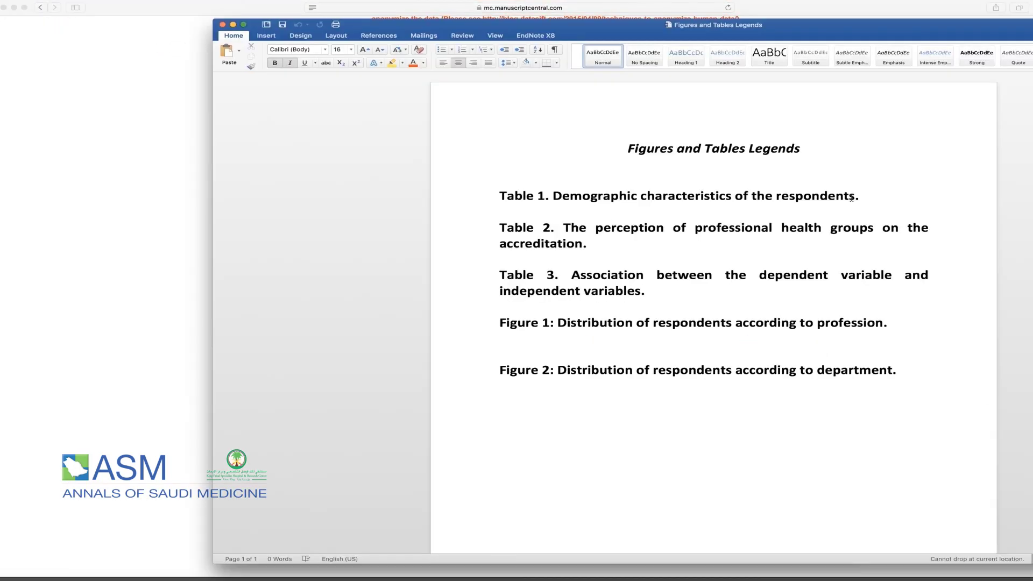
drag(869, 197, 500, 198)
key(super+Tab)
key(super+v)
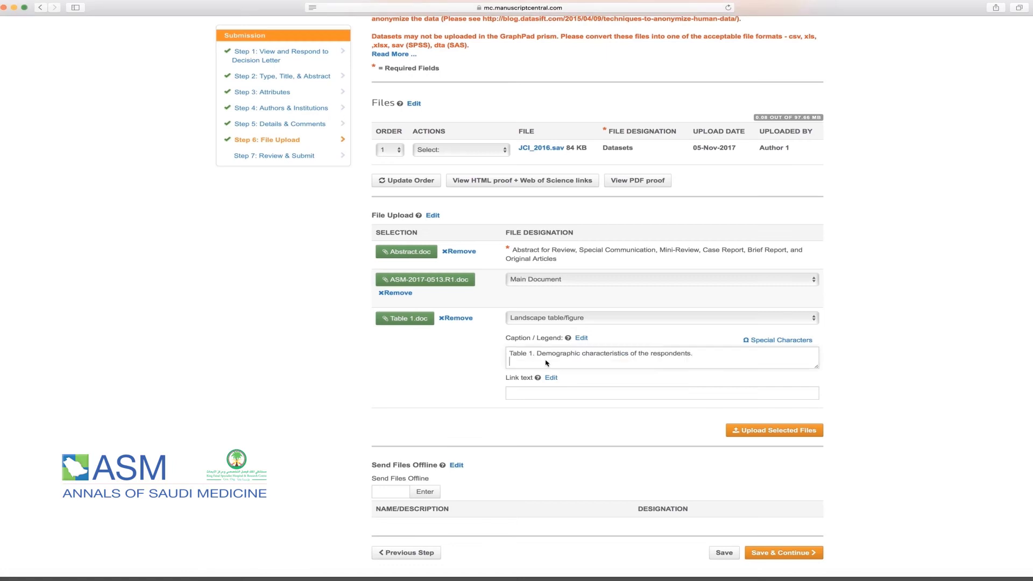
click(770, 431)
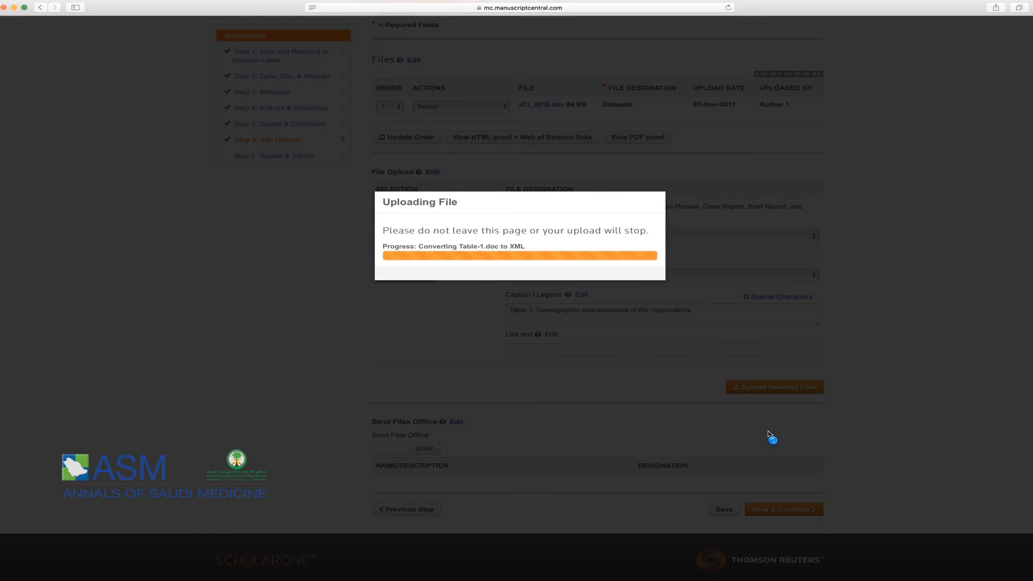
- After the uploads finish, open Instructions & Forms to get the Response to Reviewer's Comments template
scroll(538, 291, up, 1)
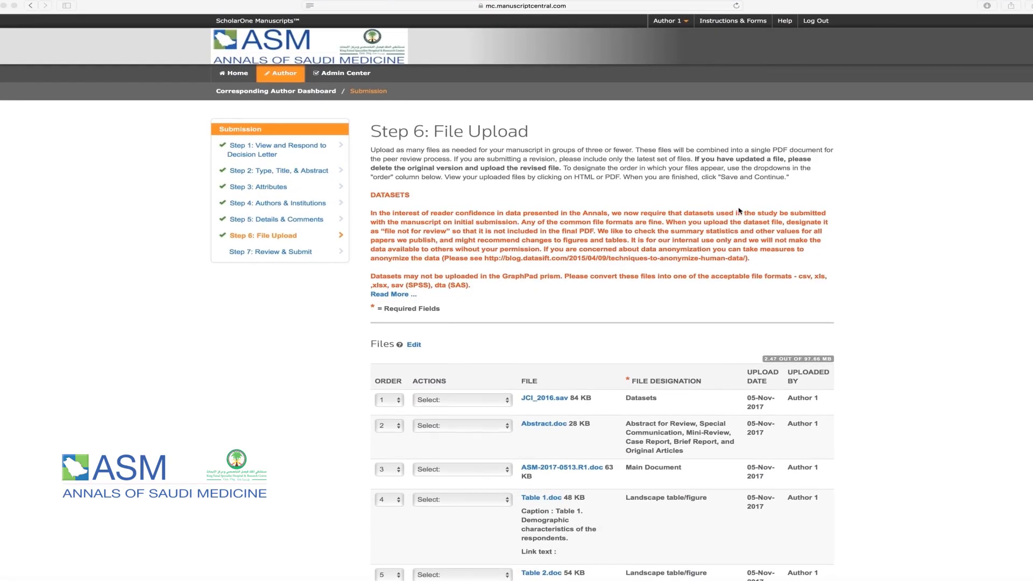
click(736, 18)
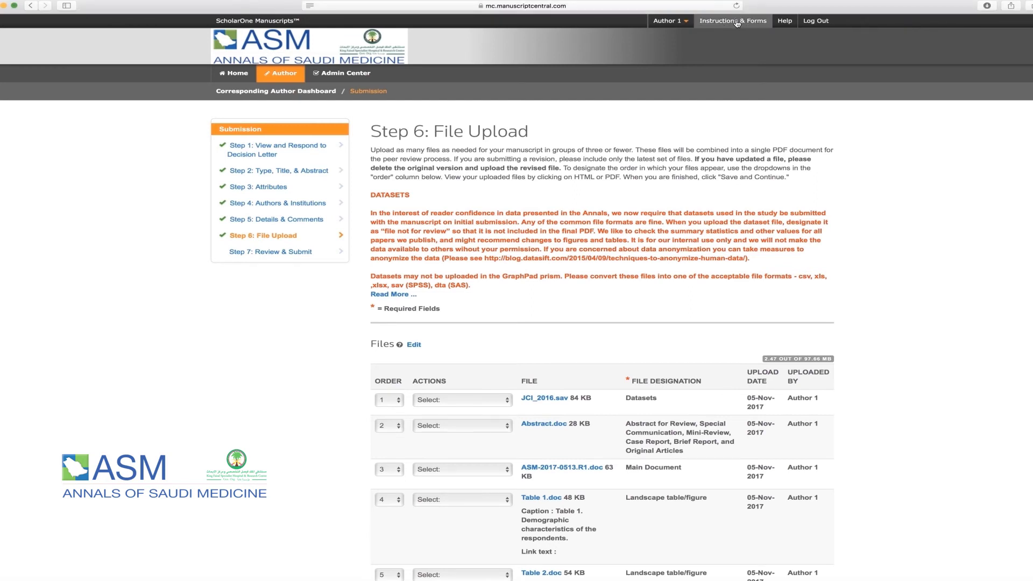
click(736, 21)
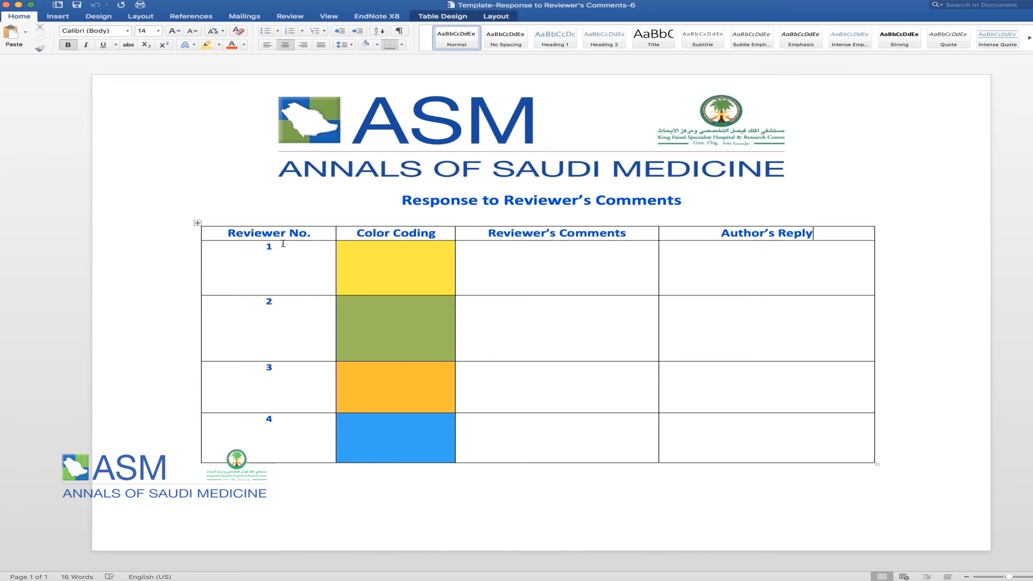
- Click into the template's colour-coding cell and scroll to the completed reply table
click(407, 248)
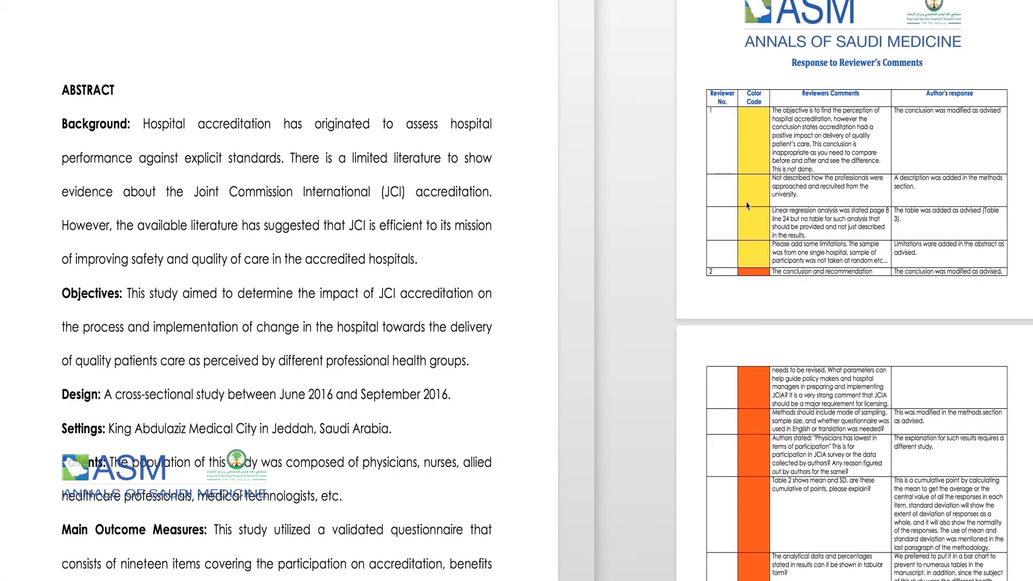
scroll(747, 206, down, 5)
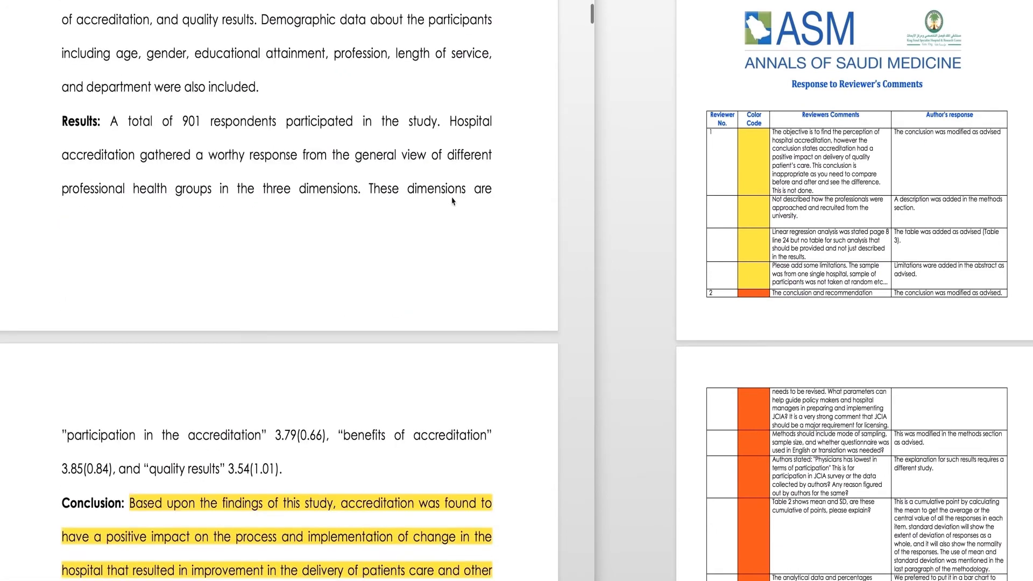
scroll(451, 201, down, 4)
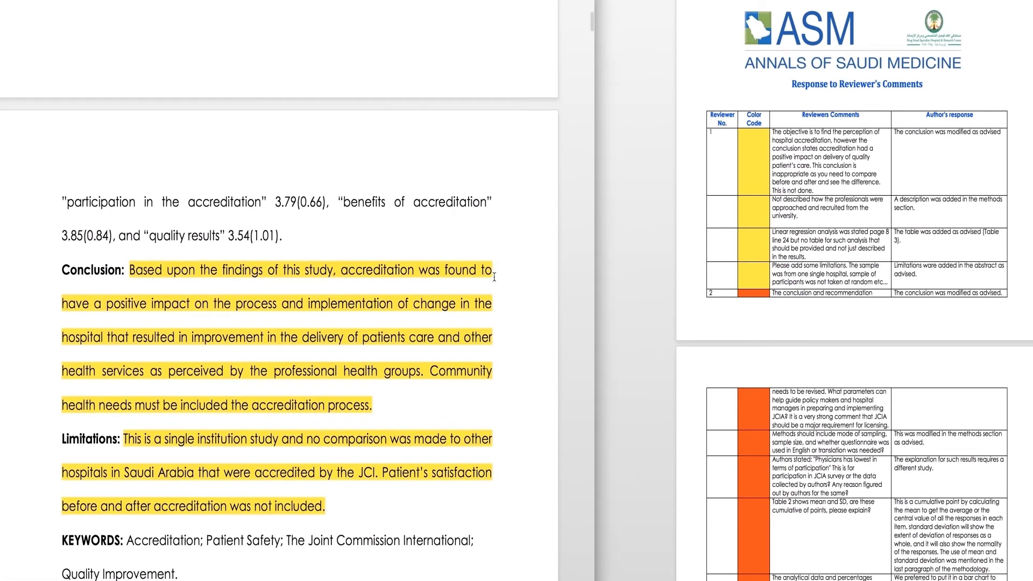
scroll(494, 276, down, 1)
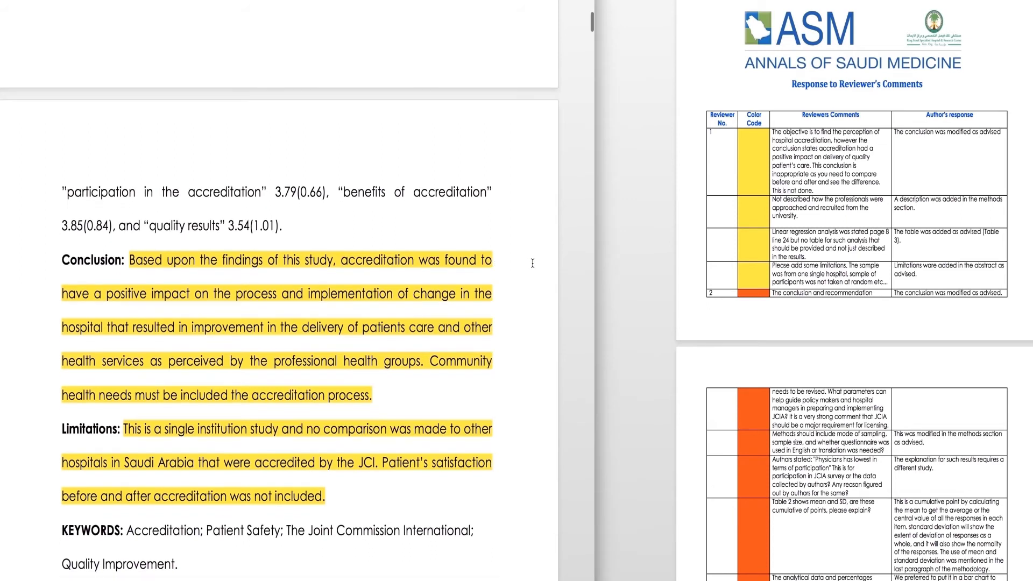
scroll(533, 263, down, 20)
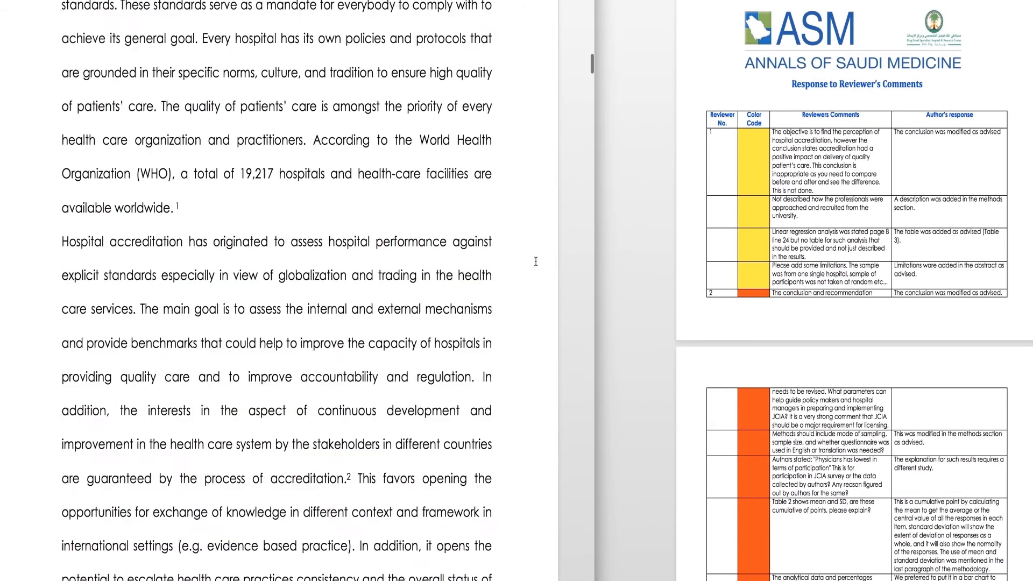
scroll(535, 262, down, 20)
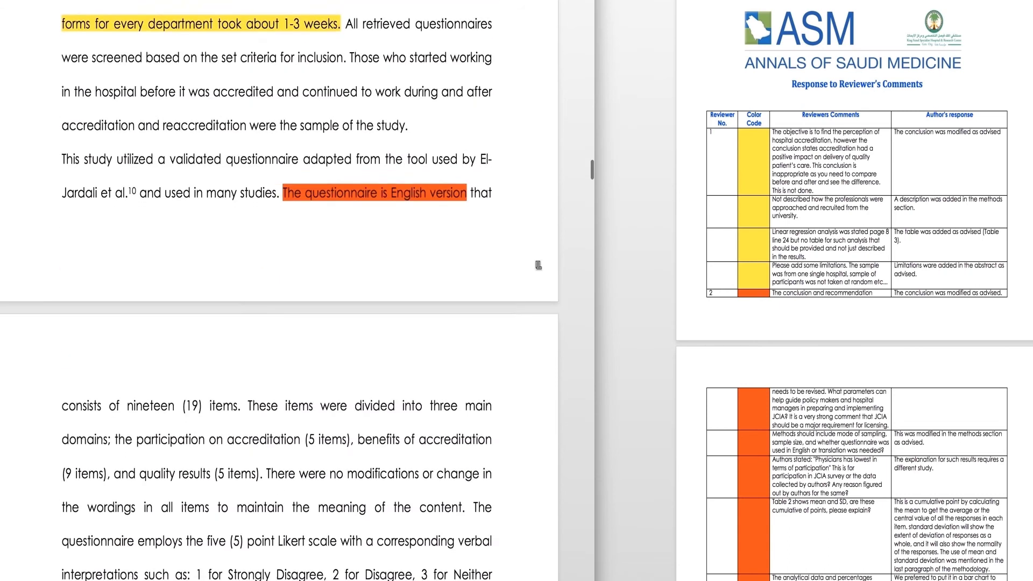
scroll(538, 265, down, 1)
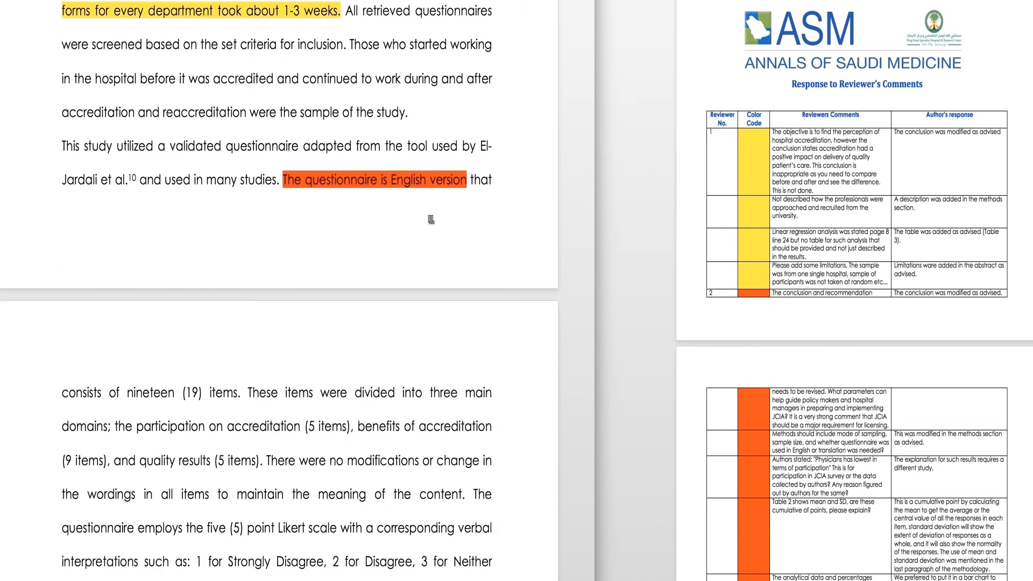
scroll(430, 220, down, 7)
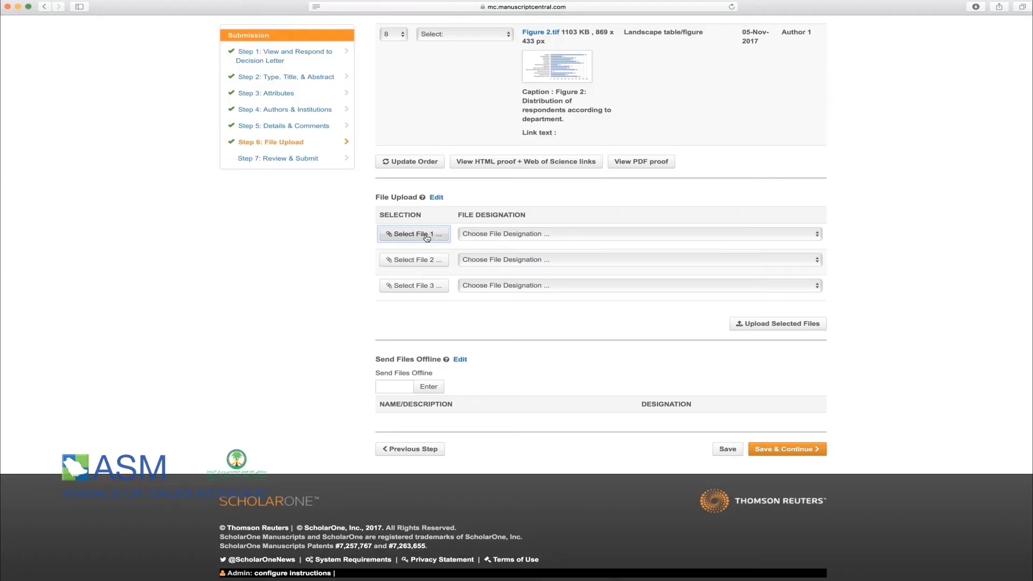
- Upload Response to Reviewer's Comments.doc designated as Main Document, then save and continue
click(427, 238)
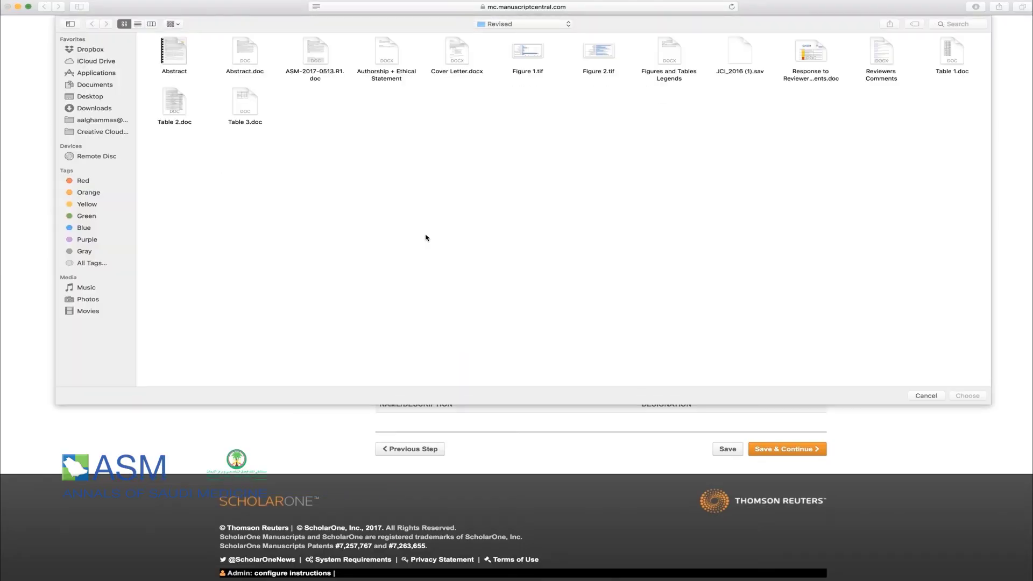
double_click(801, 82)
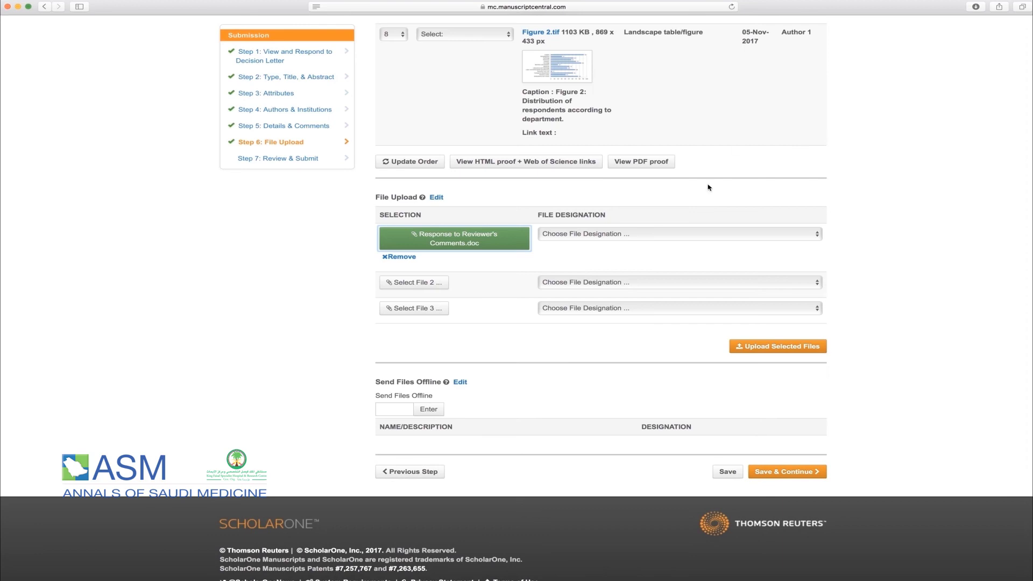
click(647, 238)
click(643, 247)
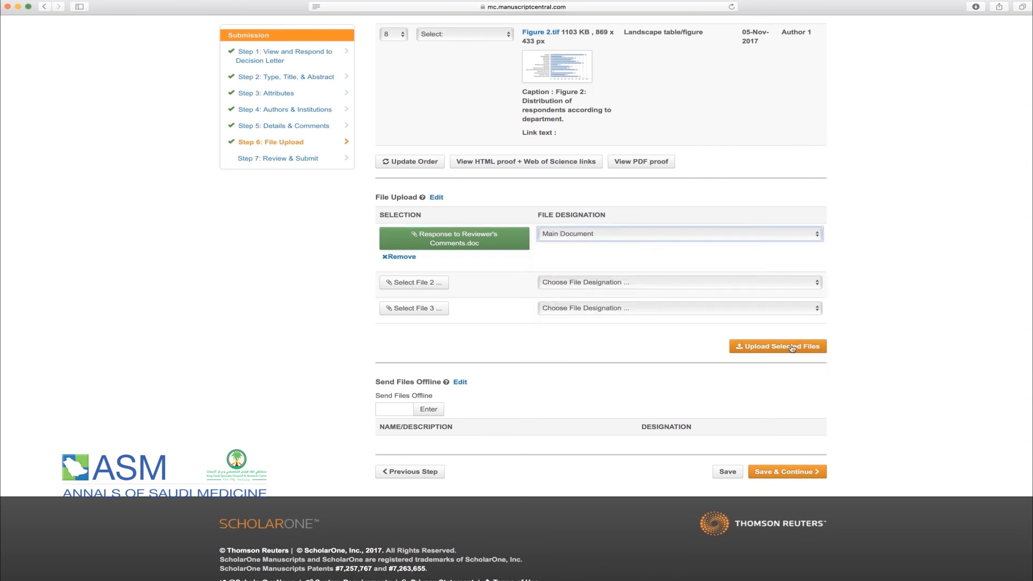
click(790, 348)
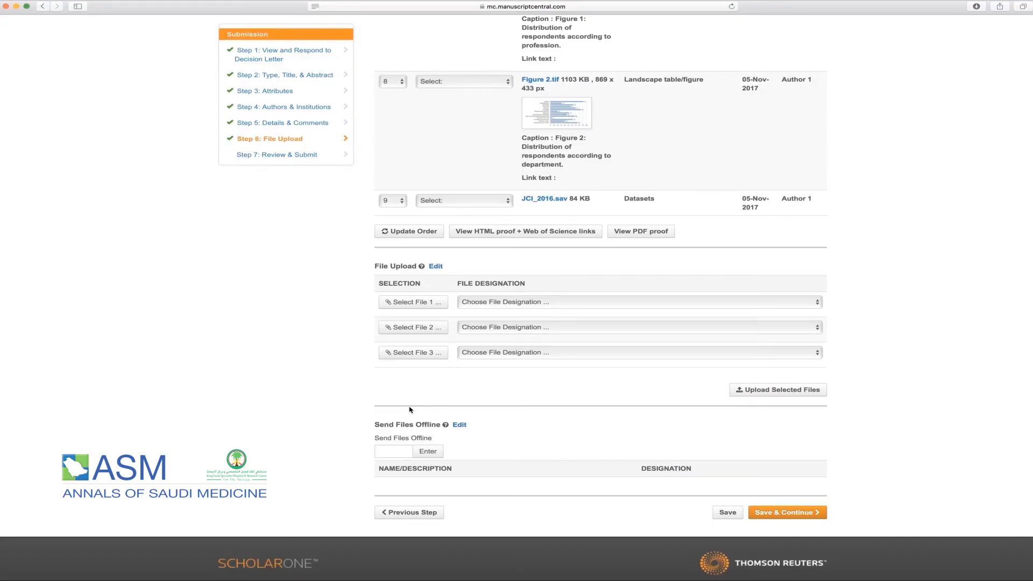
click(780, 513)
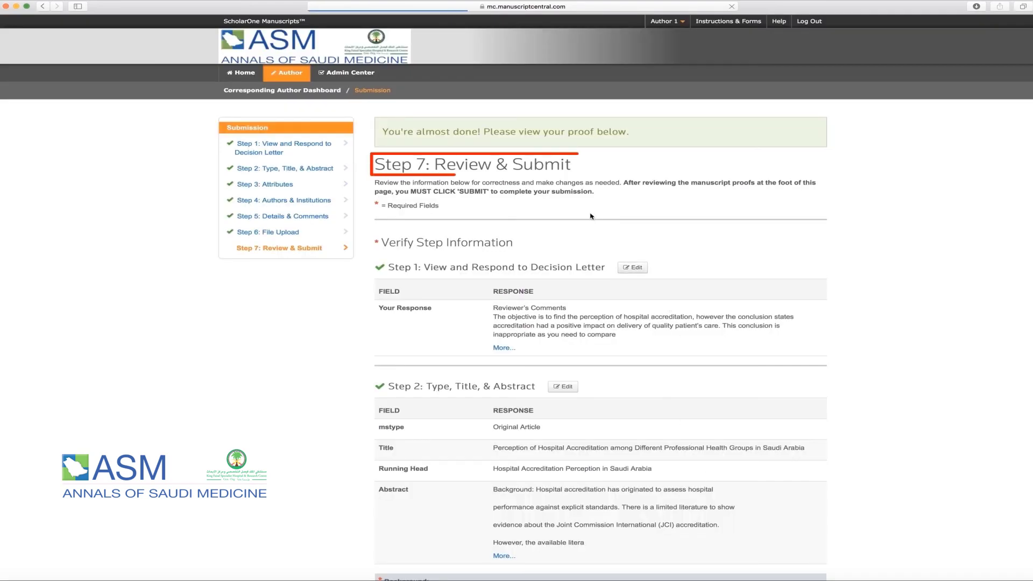
- Scroll through the Step 7 Review & Submit page to check the submission details
scroll(590, 217, down, 2)
scroll(587, 223, down, 10)
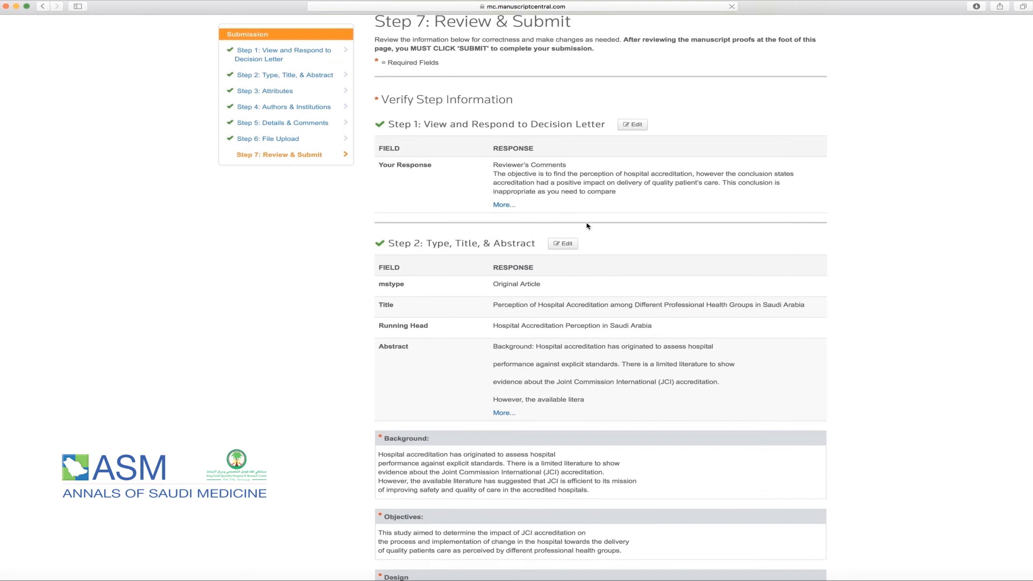
scroll(587, 226, down, 8)
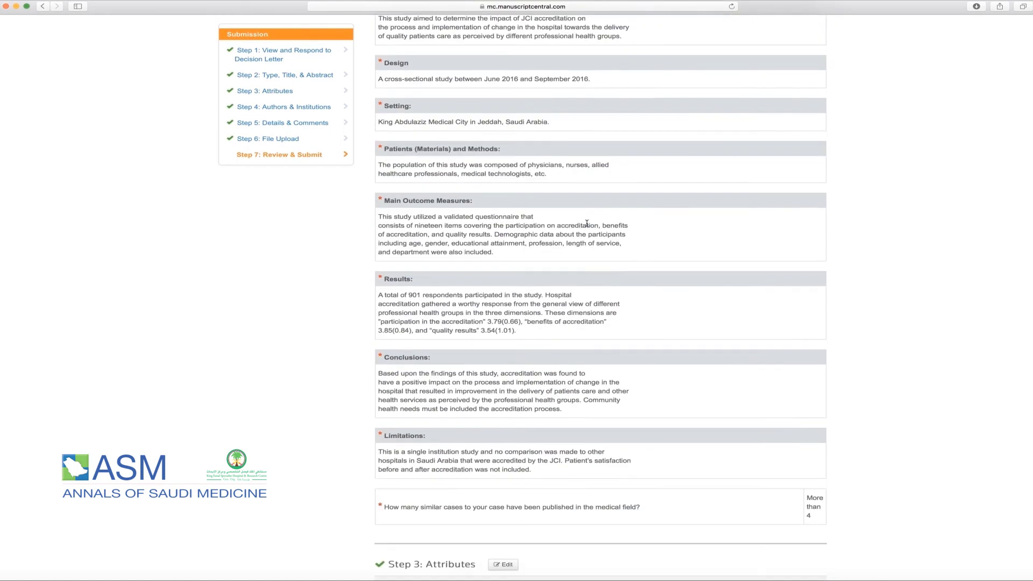
scroll(587, 223, up, 4)
scroll(587, 223, up, 1)
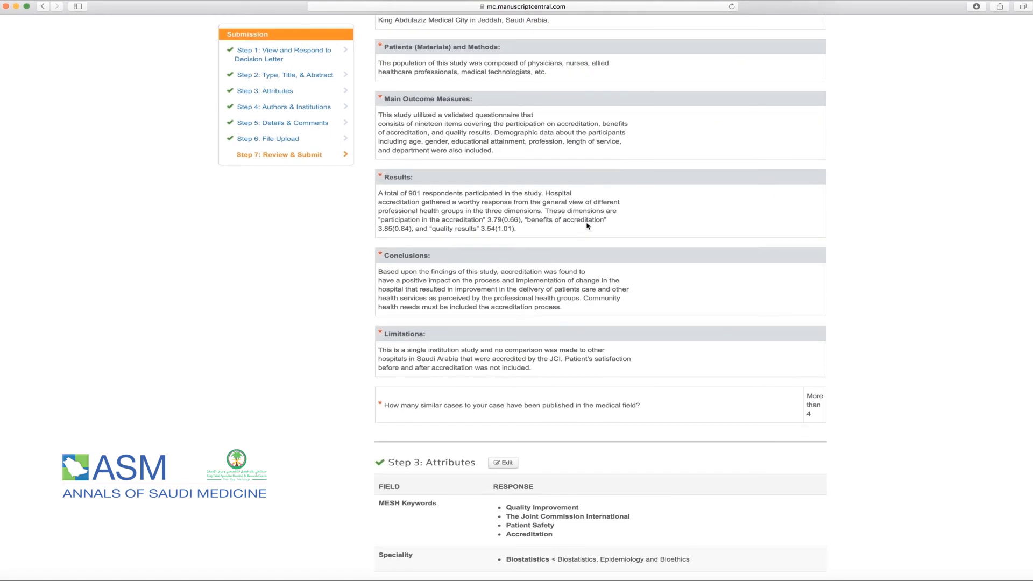
scroll(624, 288, down, 20)
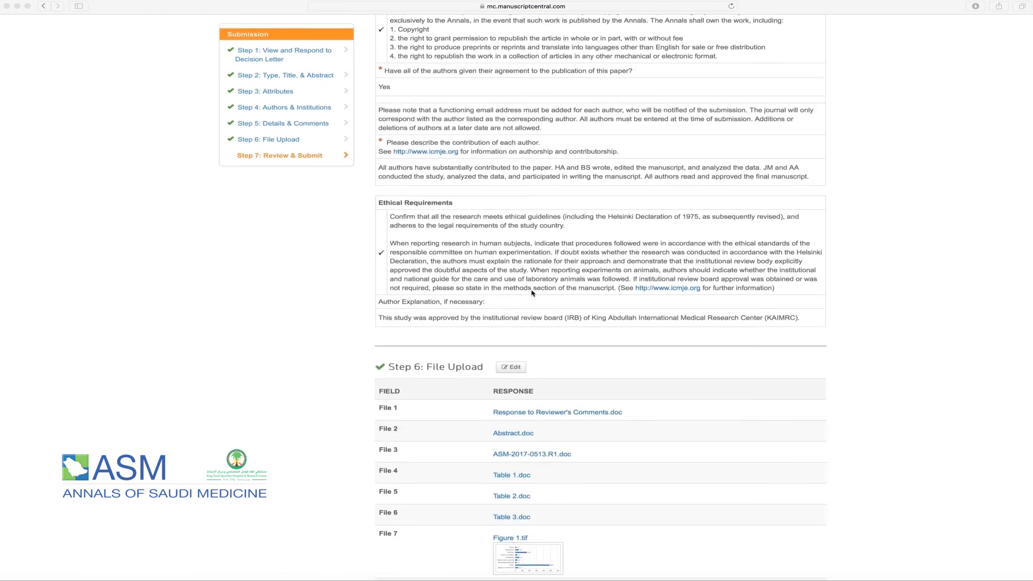
scroll(532, 293, down, 4)
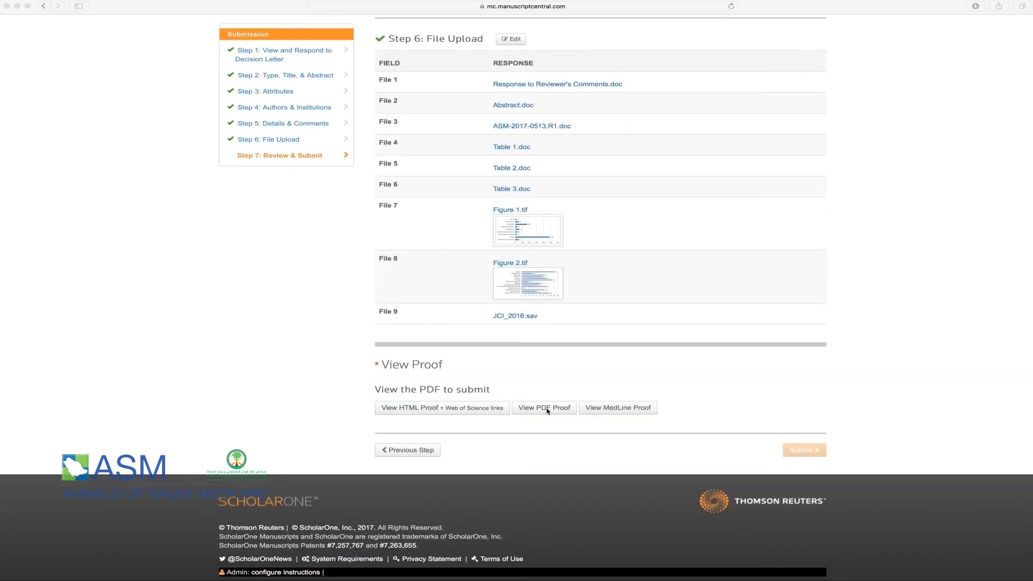
- Generate the PDF proof of the submission and scroll through it
click(541, 412)
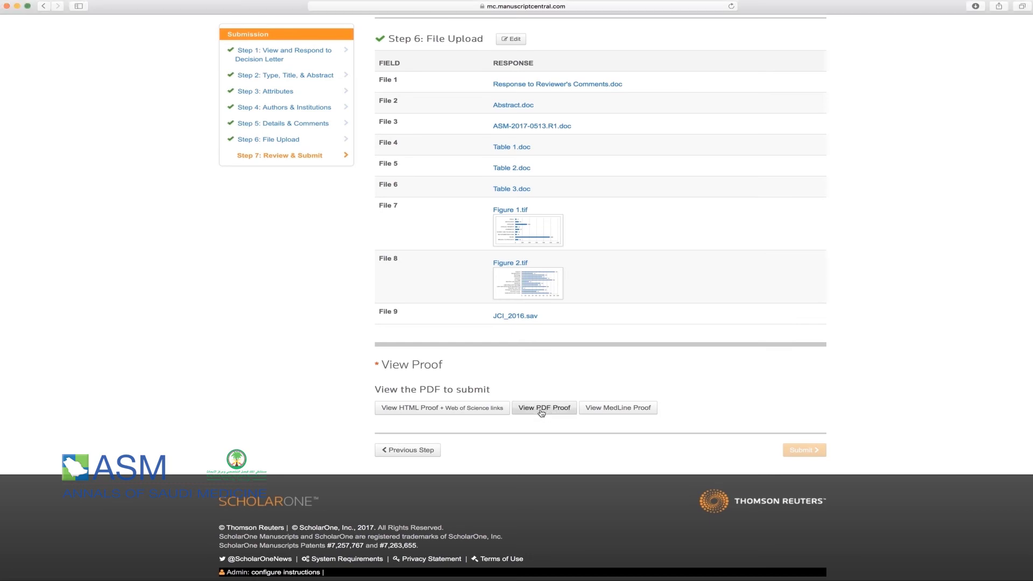
click(541, 413)
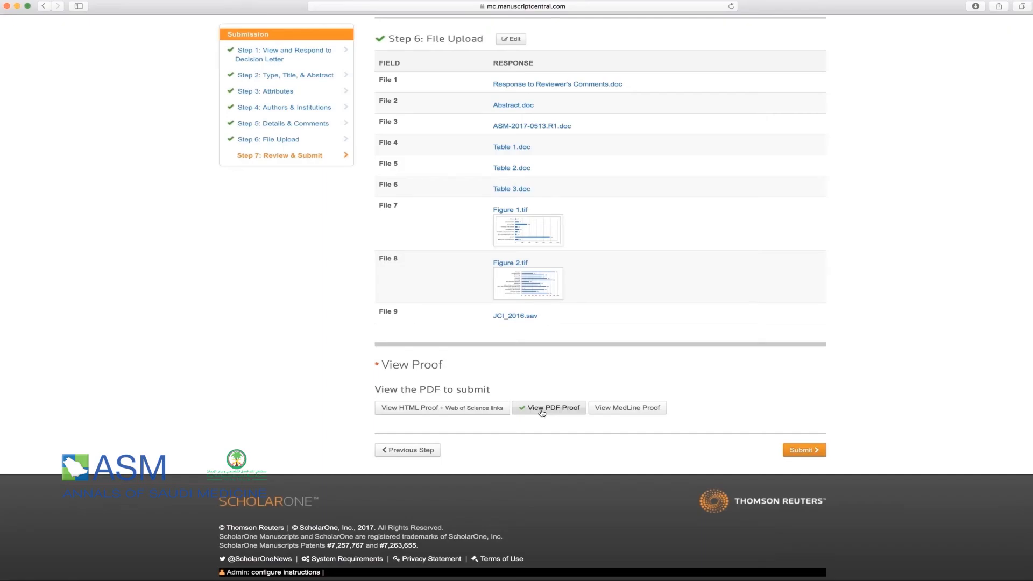
click(542, 413)
scroll(517, 294, down, 5)
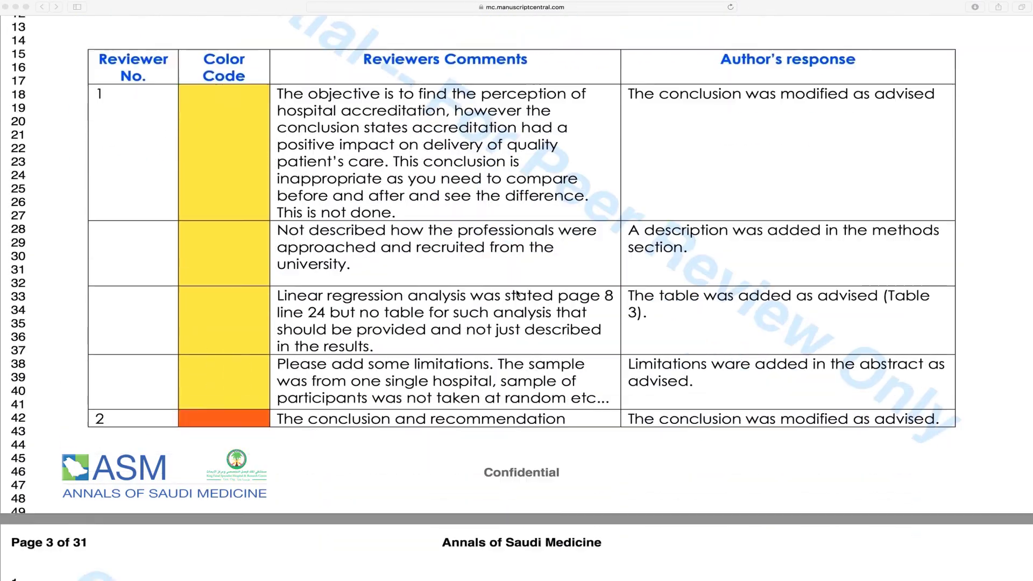
scroll(517, 294, down, 15)
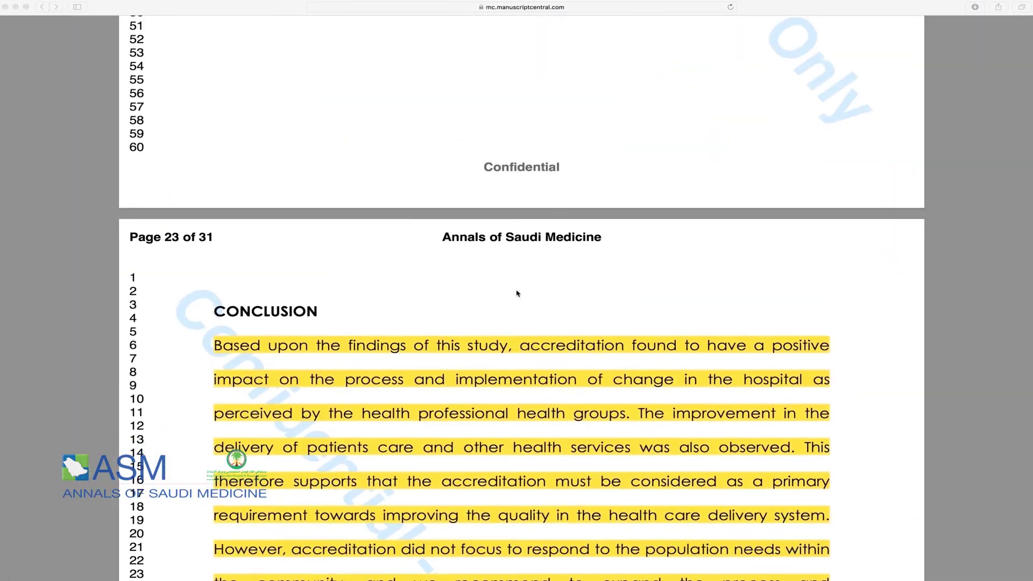
scroll(517, 293, down, 20)
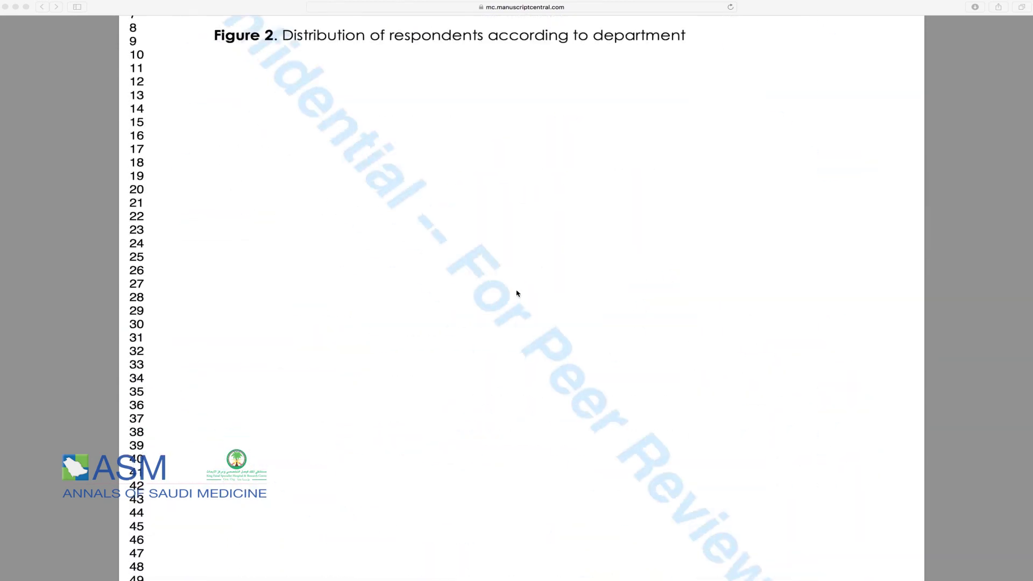
scroll(517, 294, down, 20)
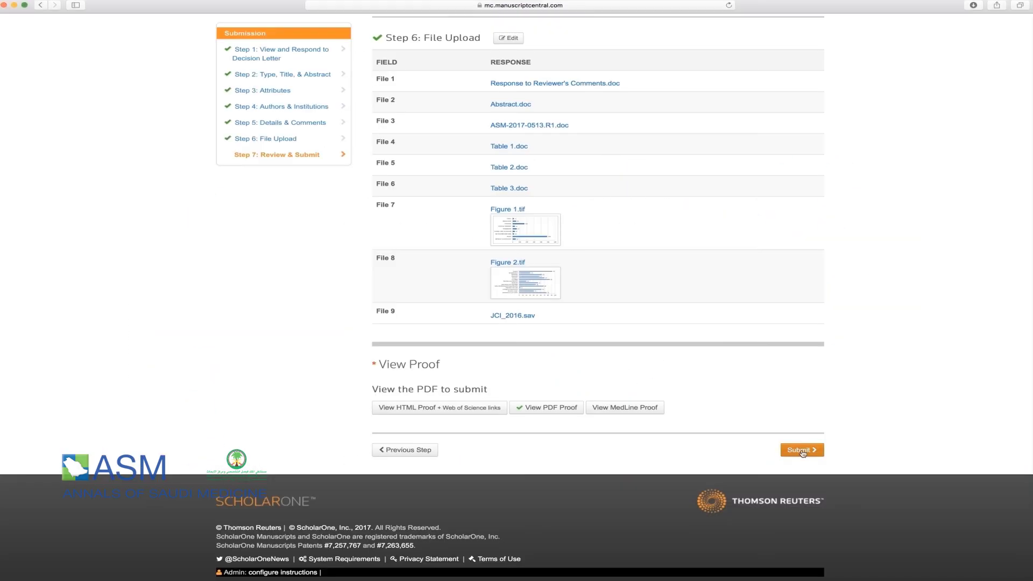
- Submit and confirm revision ASM-2017-0513.R1, note its ID, and go to the Author Dashboard
click(801, 451)
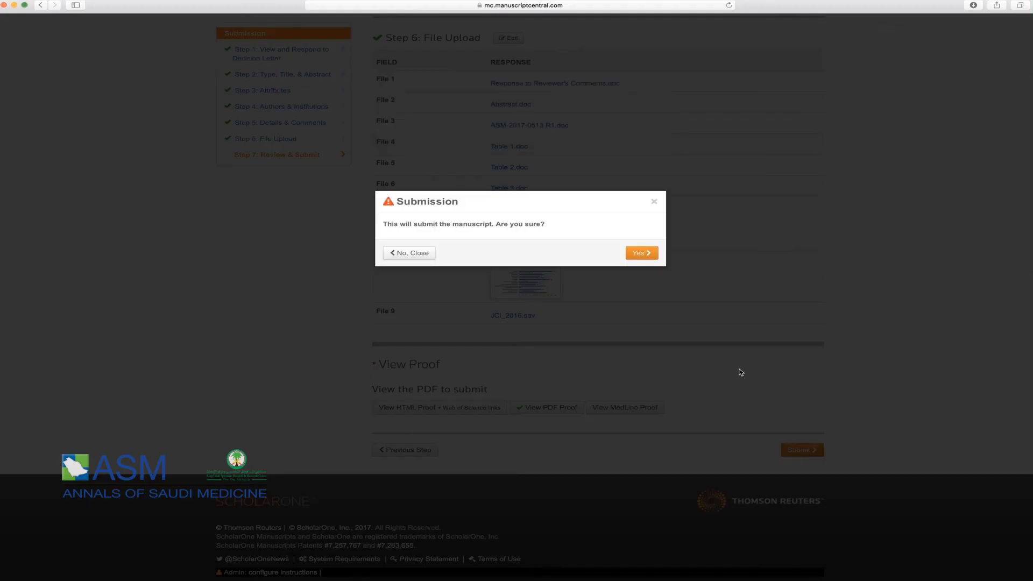
click(646, 254)
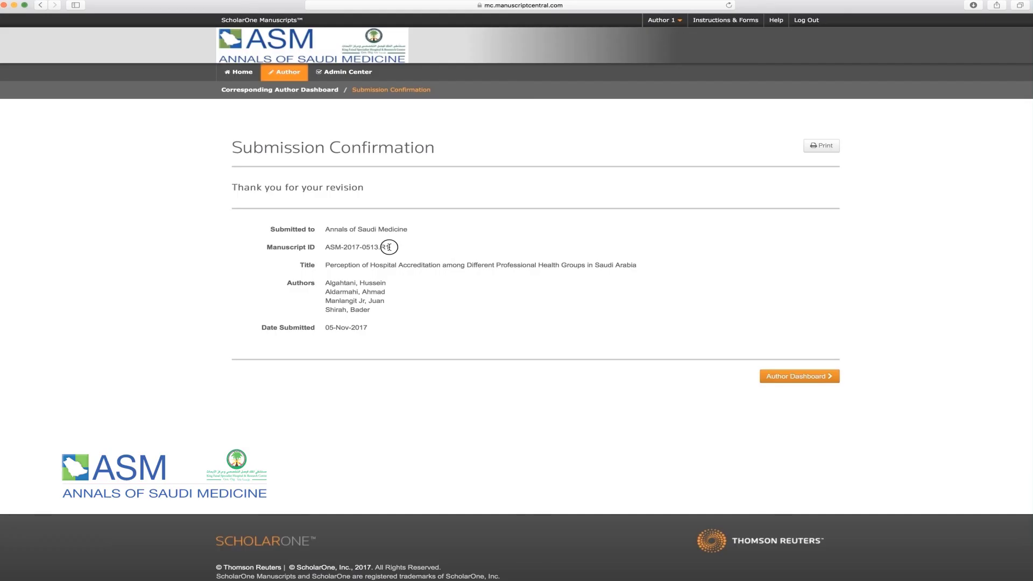
drag(389, 247, 327, 248)
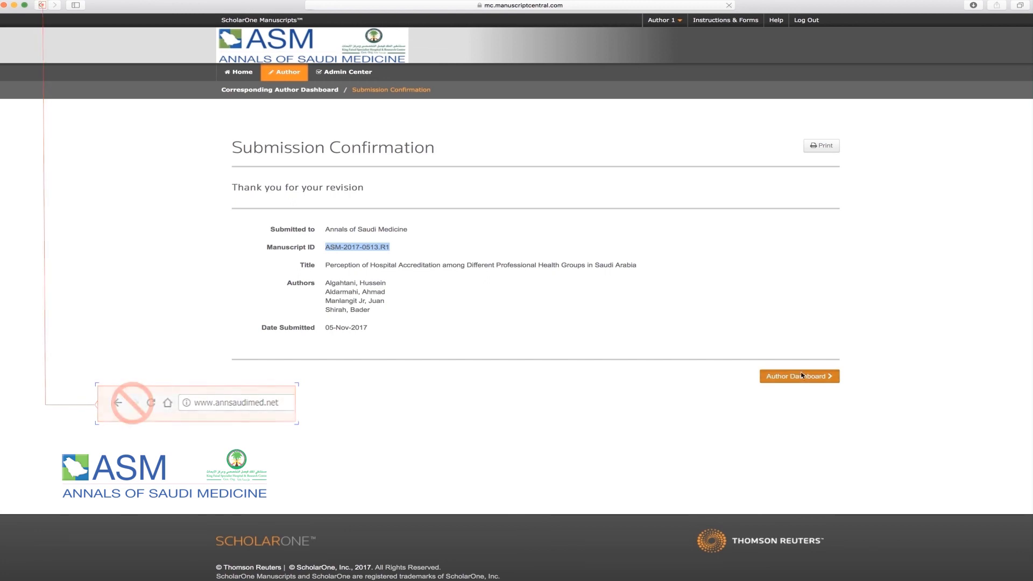
click(824, 375)
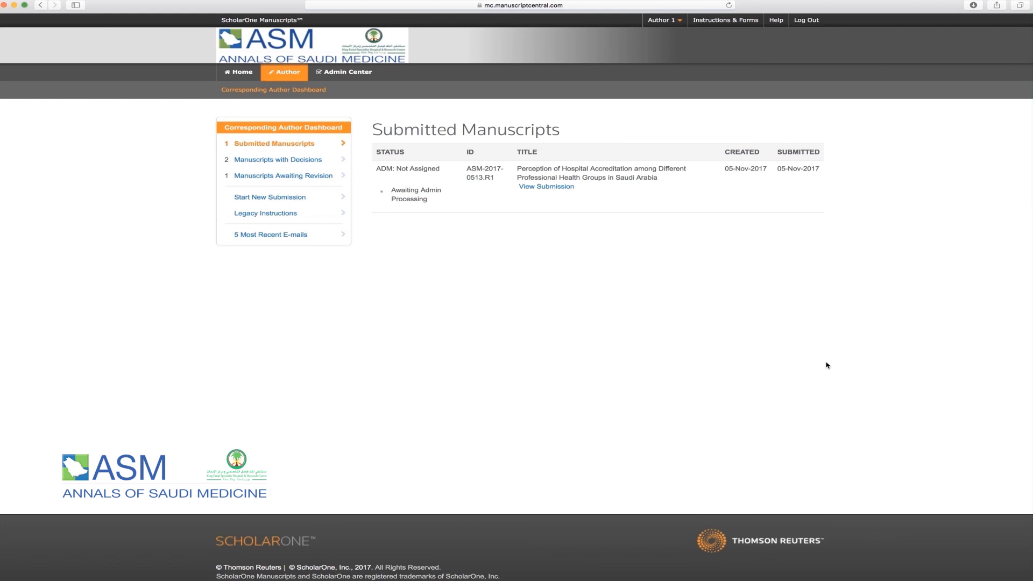